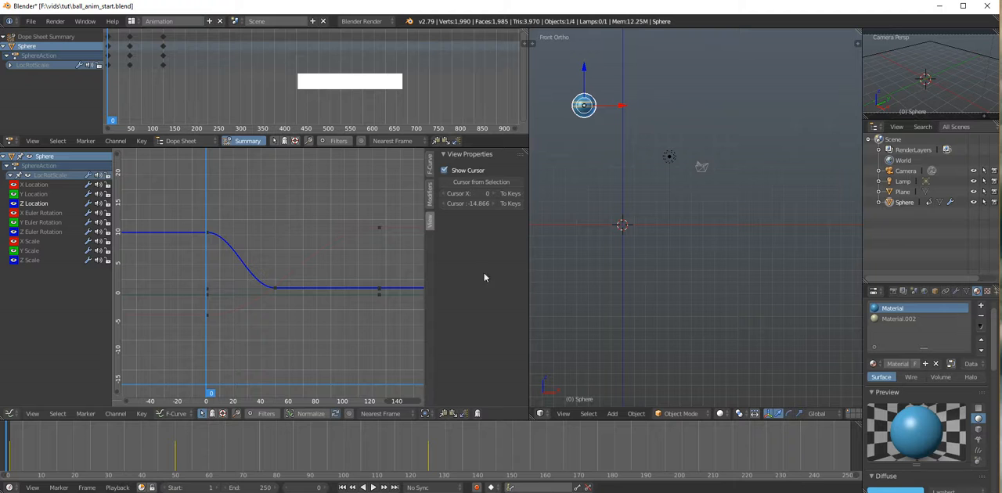
# Step: Widen the Graph Editor area and scrub through the ball's fall to frame 50, where it reaches the ground
pyautogui.moveTo(528, 282); pyautogui.dragTo(580, 282)
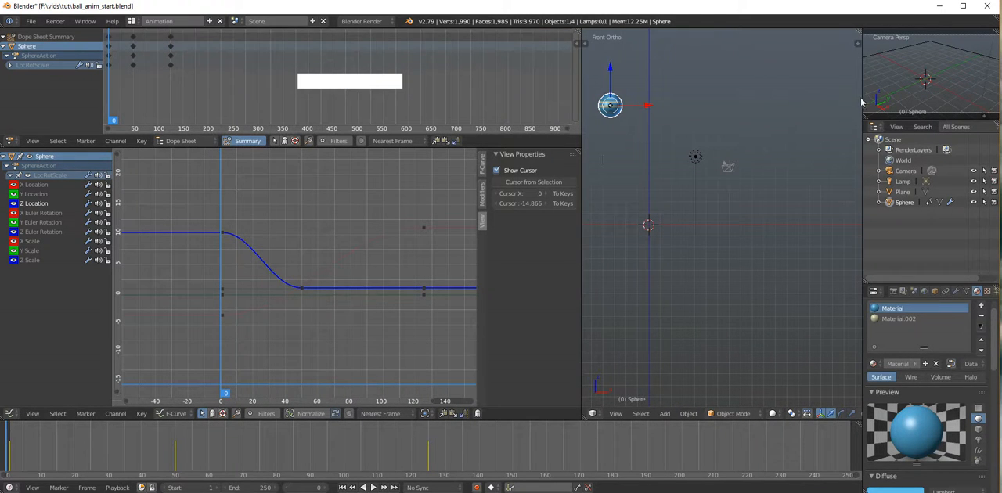
pyautogui.moveTo(435, 187); pyautogui.dragTo(294, 294)
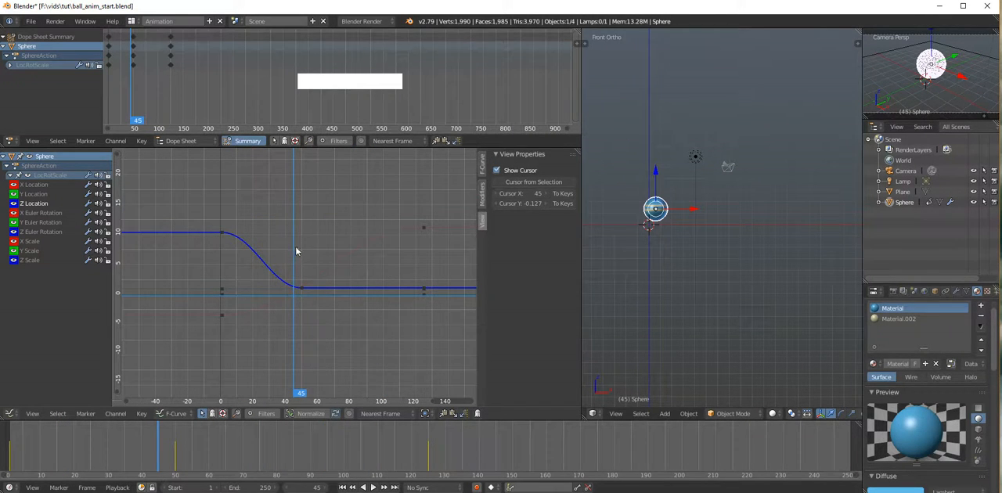
pyautogui.moveTo(296, 251)
pyautogui.mouseDown()
pyautogui.moveTo(381, 284)
pyautogui.moveTo(352, 252)
pyautogui.moveTo(306, 250)
pyautogui.moveTo(266, 269)
pyautogui.moveTo(283, 249)
pyautogui.mouseUp()
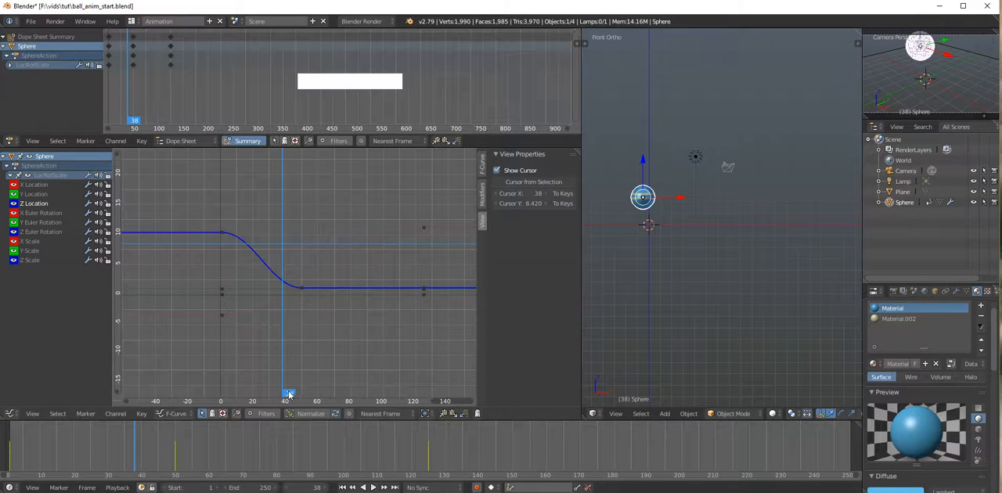
pyautogui.moveTo(289, 393); pyautogui.dragTo(305, 256)
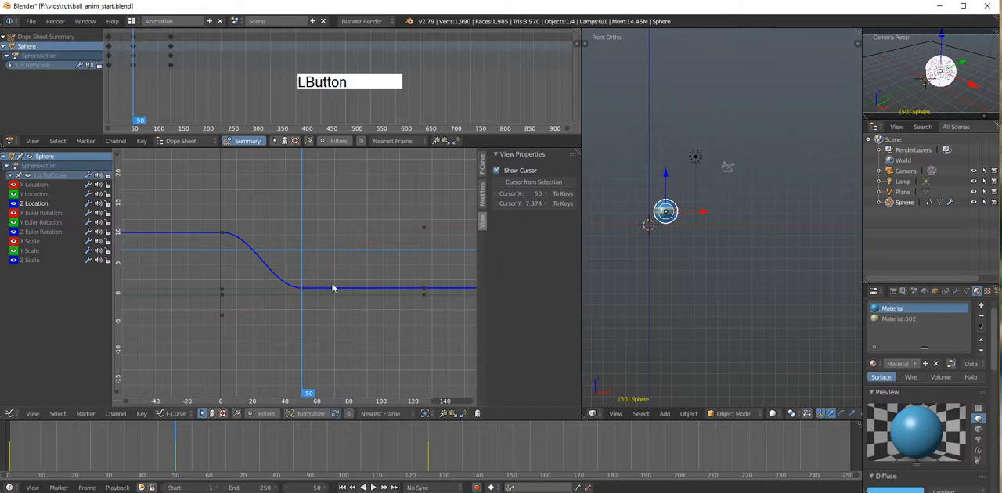
# Step: Insert keyframes on the sphere's selected Z Location channel at frames 70 and 100, keeping the curve's ground-level value
pyautogui.moveTo(309, 395); pyautogui.dragTo(340, 335)
pyautogui.moveTo(350, 386); pyautogui.dragTo(366, 313)
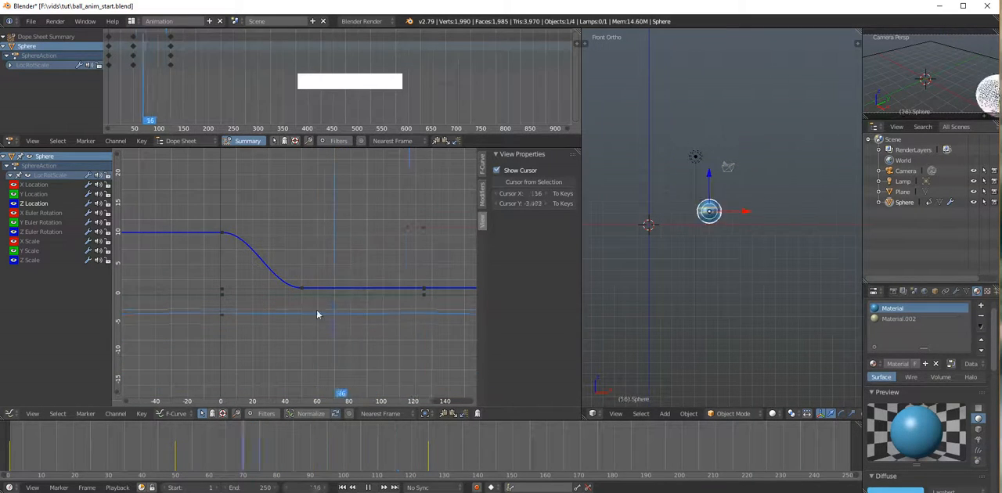
pyautogui.moveTo(317, 313)
pyautogui.mouseDown()
pyautogui.moveTo(434, 309)
pyautogui.moveTo(351, 311)
pyautogui.moveTo(347, 320)
pyautogui.moveTo(410, 285)
pyautogui.moveTo(322, 306)
pyautogui.moveTo(407, 307)
pyautogui.moveTo(334, 306)
pyautogui.mouseUp()
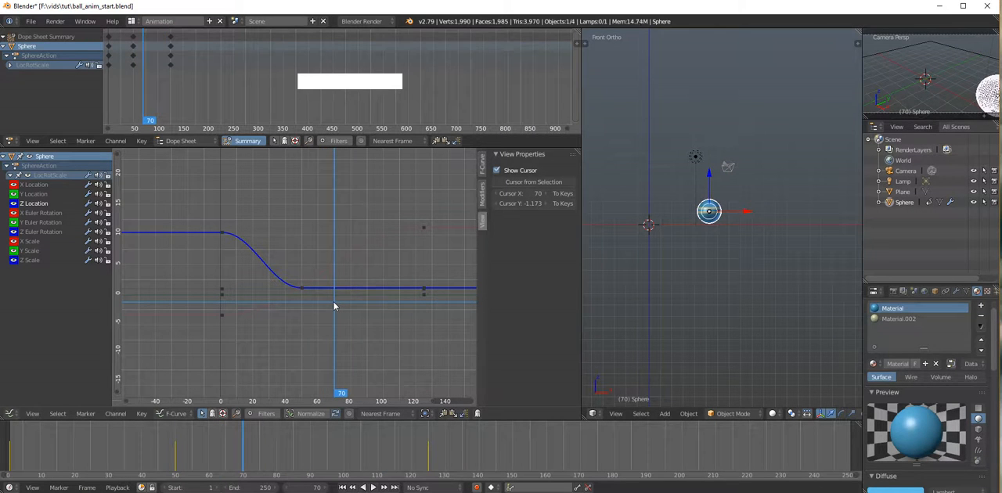
pyautogui.press('i')
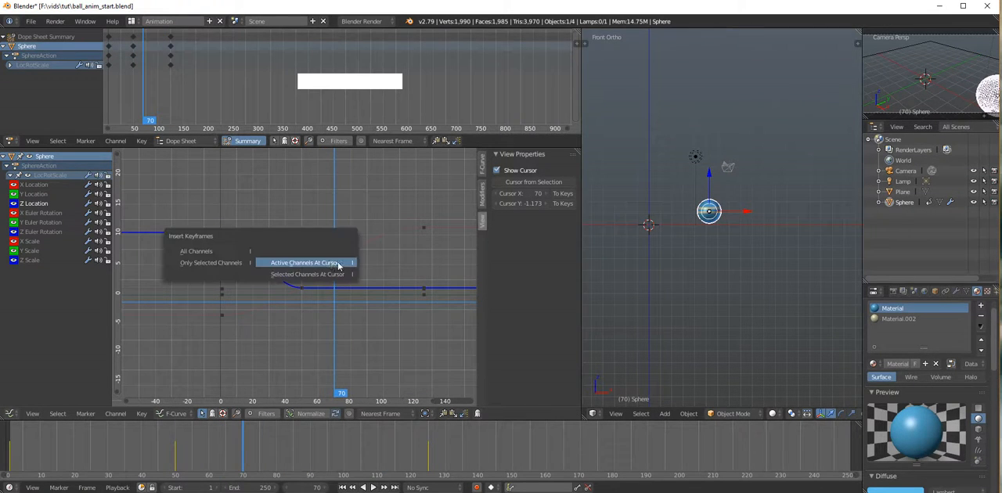
pyautogui.click(209, 263)
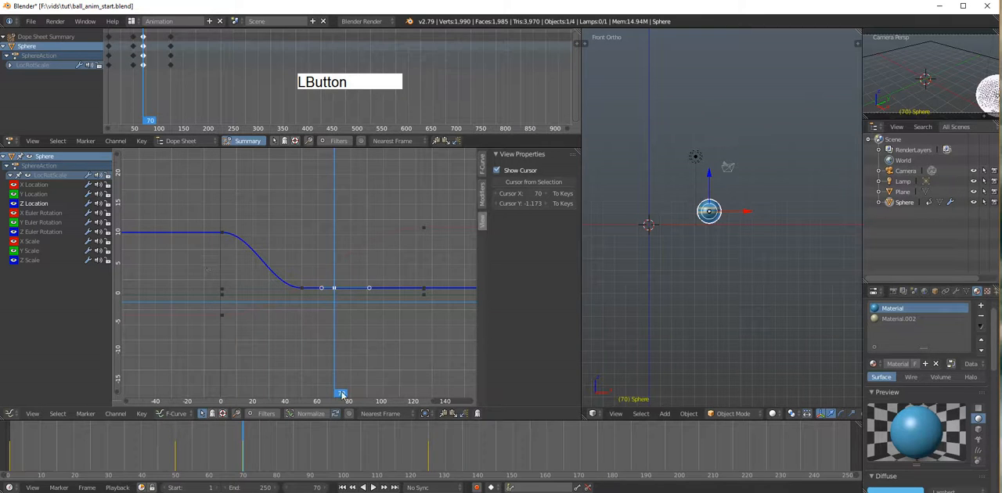
pyautogui.moveTo(341, 393); pyautogui.dragTo(322, 401)
pyautogui.press('i')
pyautogui.click(364, 260)
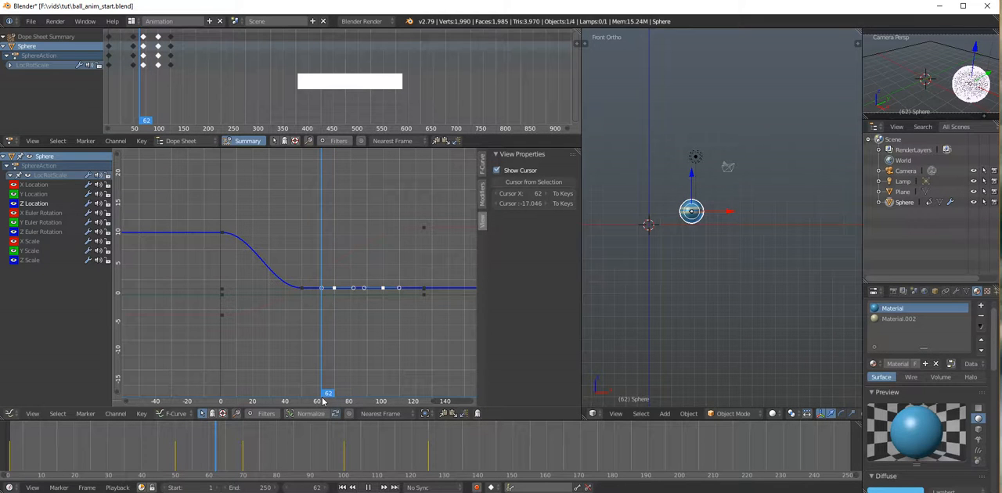
# Step: Insert Z Location bounce peaks at frames 61 and 86, using the graph cursor value of about 4.06
pyautogui.click(320, 401)
pyautogui.moveTo(333, 285)
pyautogui.mouseDown()
pyautogui.moveTo(325, 277)
pyautogui.moveTo(322, 287)
pyautogui.moveTo(325, 275)
pyautogui.mouseUp()
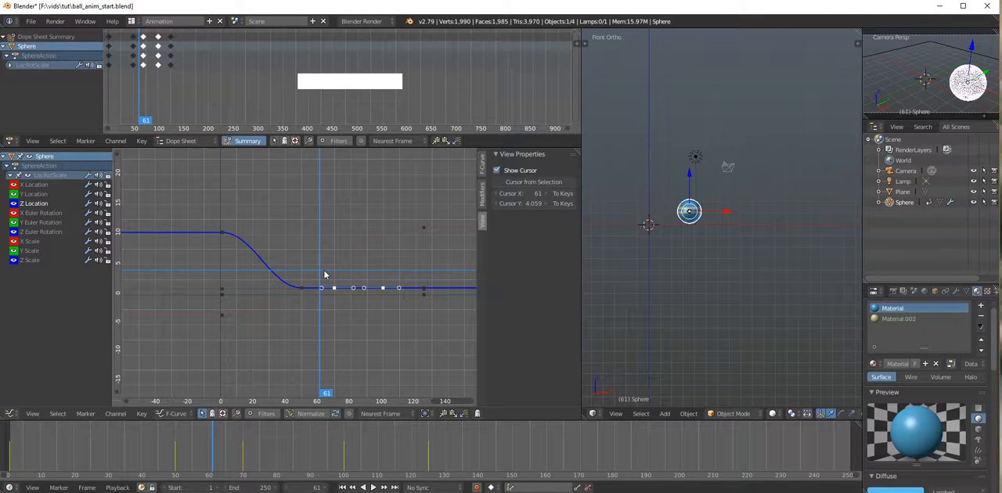
pyautogui.press('i')
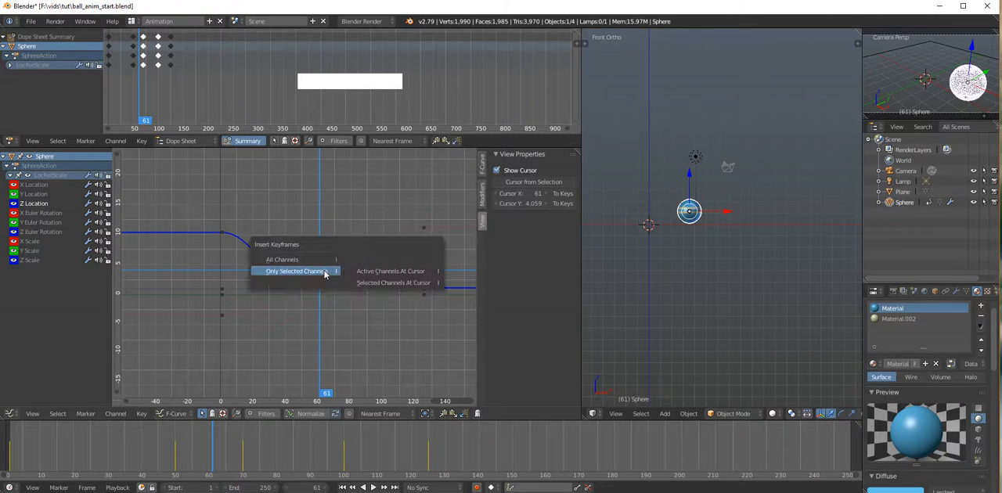
pyautogui.click(406, 289)
pyautogui.moveTo(221, 459); pyautogui.dragTo(296, 450)
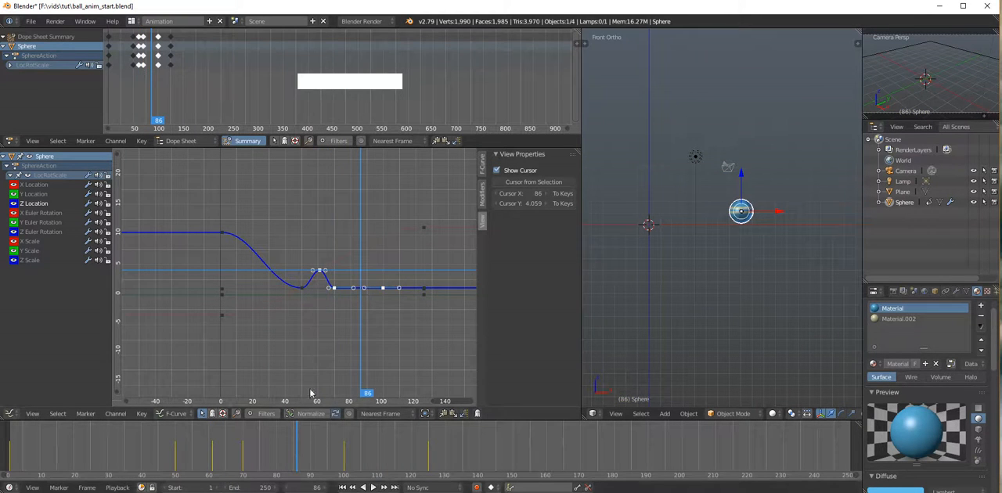
pyautogui.press('i')
pyautogui.click(362, 282)
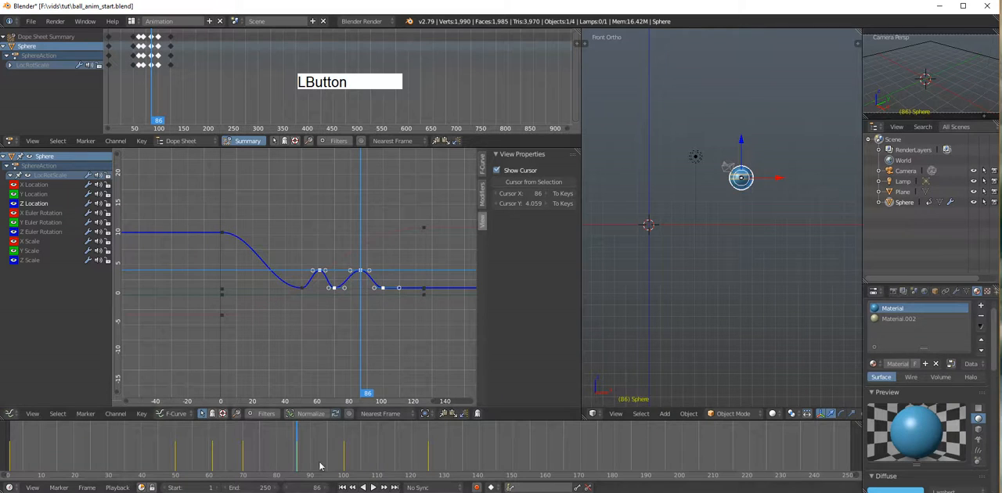
# Step: Insert a lower Z Location bounce peak at frame 111 with a cursor value of about 2.14
pyautogui.moveTo(302, 457); pyautogui.dragTo(381, 457)
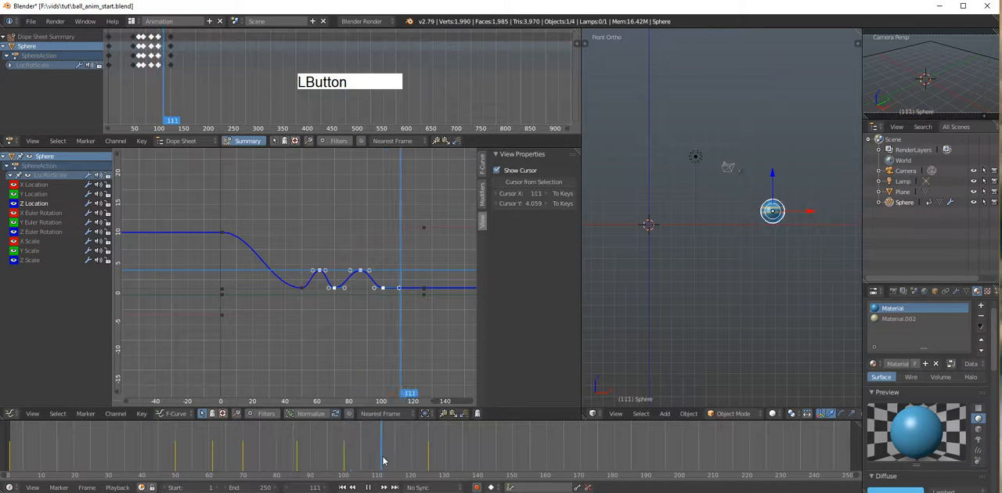
pyautogui.click(402, 283)
pyautogui.press('i')
pyautogui.click(401, 284)
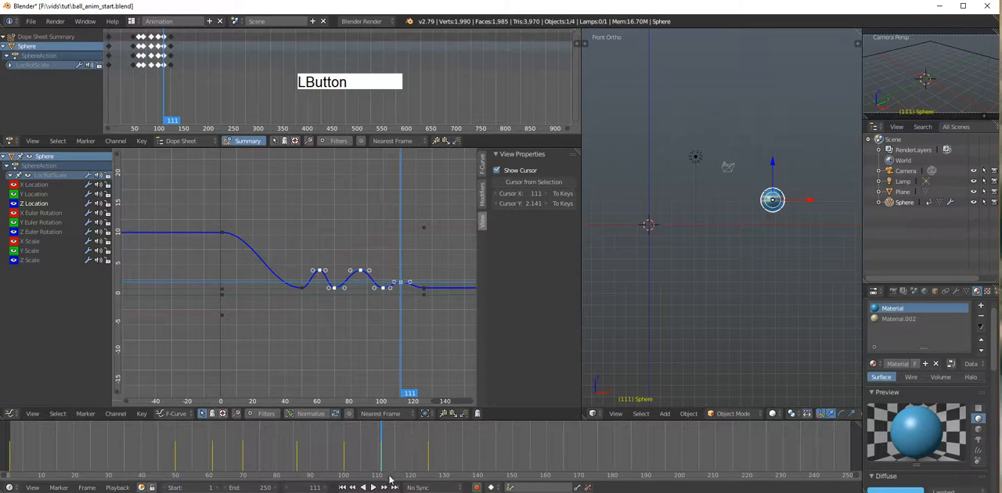
# Step: Move the last X Location keyframe to about frame 132 and a value of about 22 so the ball travels farther
pyautogui.moveTo(382, 474); pyautogui.dragTo(396, 430)
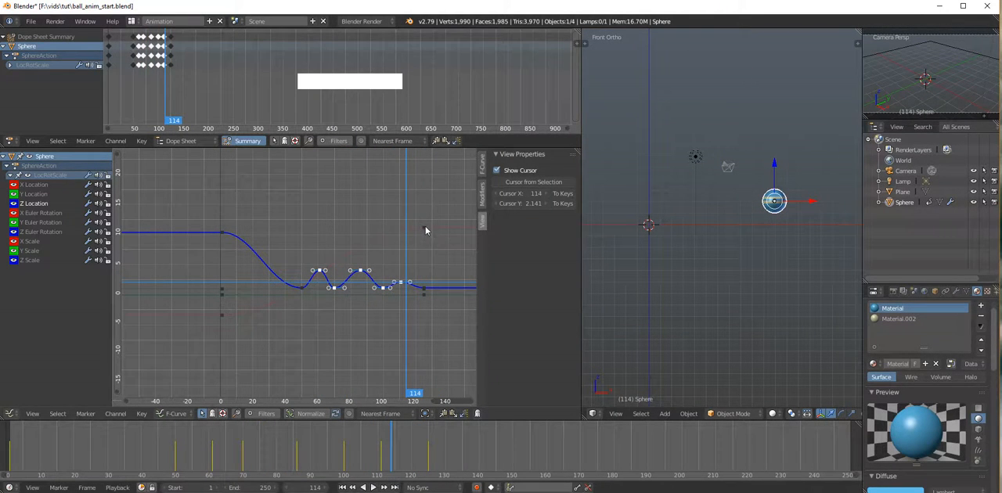
pyautogui.moveTo(426, 230); pyautogui.dragTo(429, 203, button='right')
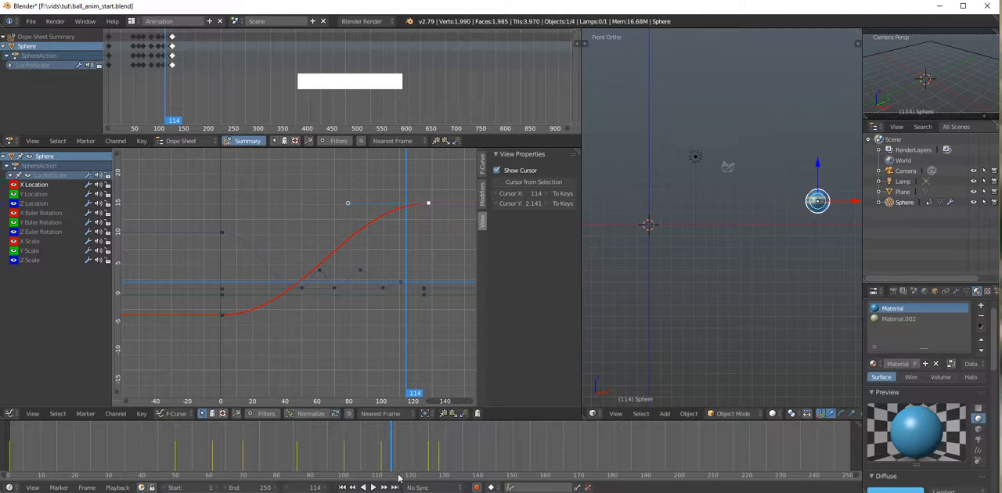
pyautogui.moveTo(392, 438); pyautogui.dragTo(346, 439)
pyautogui.moveTo(427, 206); pyautogui.dragTo(435, 161, button='right')
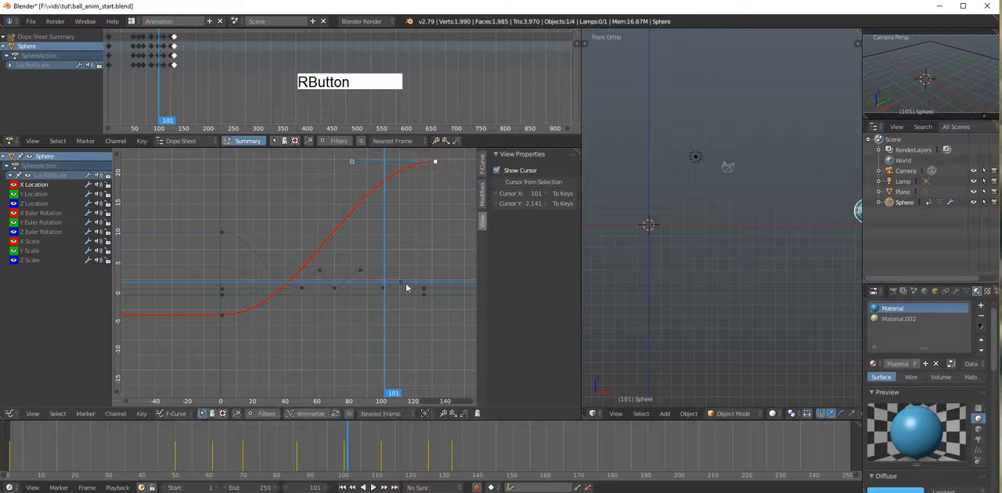
# Step: Review the longer motion around frame 58, and open the Insert Keyframes options with the graph cursor at frame 38
pyautogui.moveTo(346, 454); pyautogui.dragTo(203, 450)
pyautogui.click(452, 444)
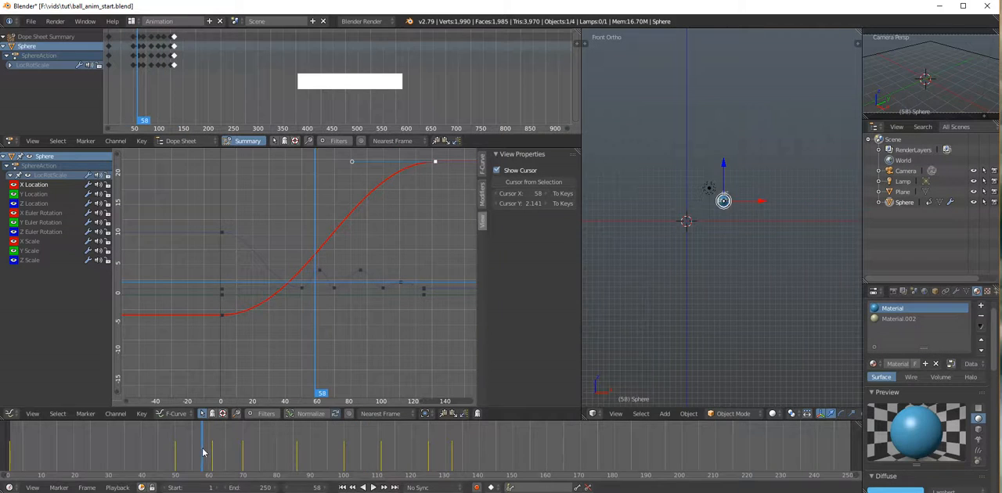
pyautogui.moveTo(313, 233); pyautogui.dragTo(282, 256)
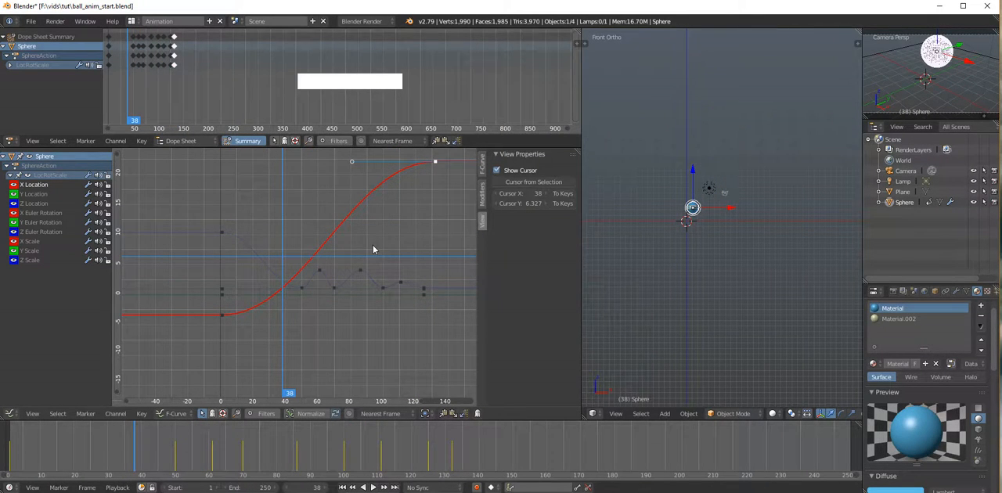
pyautogui.press('i')
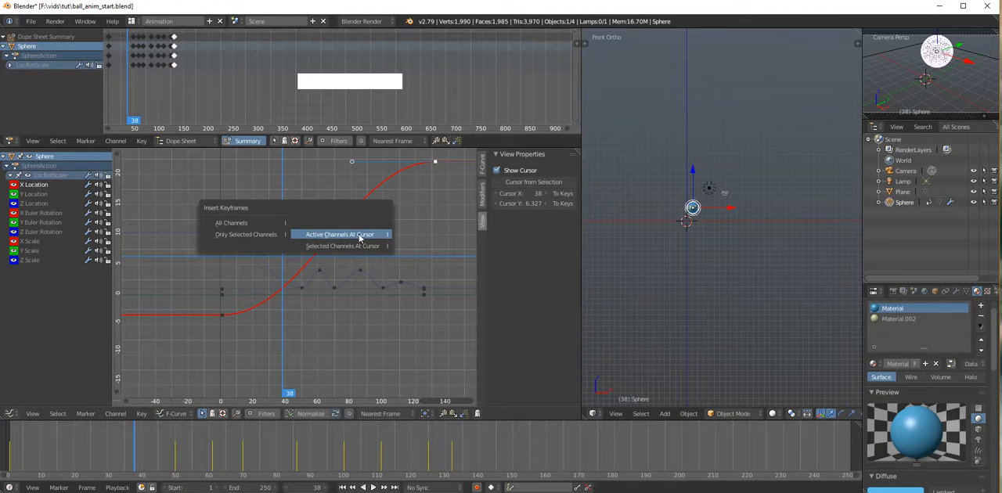
# Step: Select the X, Y and Z Location channels and insert a keyframe on the active channel at frame 79, cursor value about 2.14
pyautogui.click(46, 188)
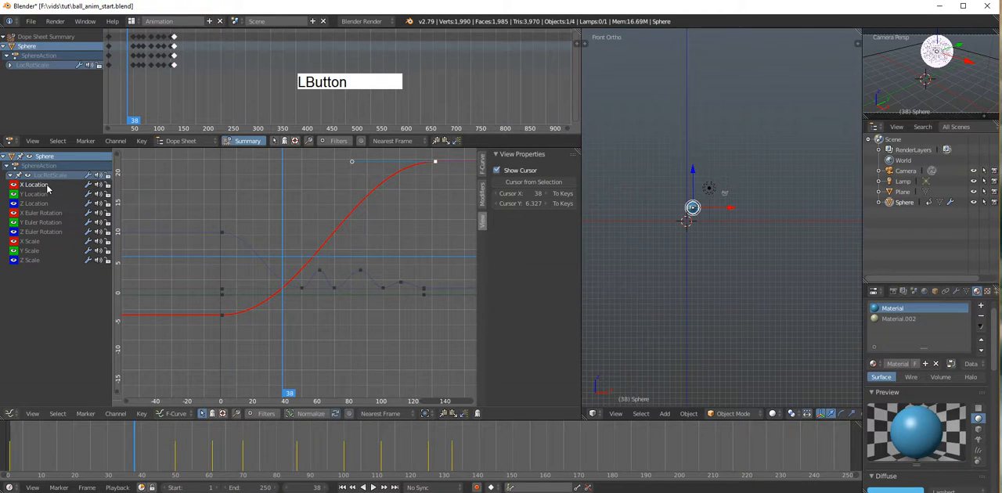
pyautogui.keyDown('shift'); pyautogui.click(47, 194); pyautogui.keyUp('shift')
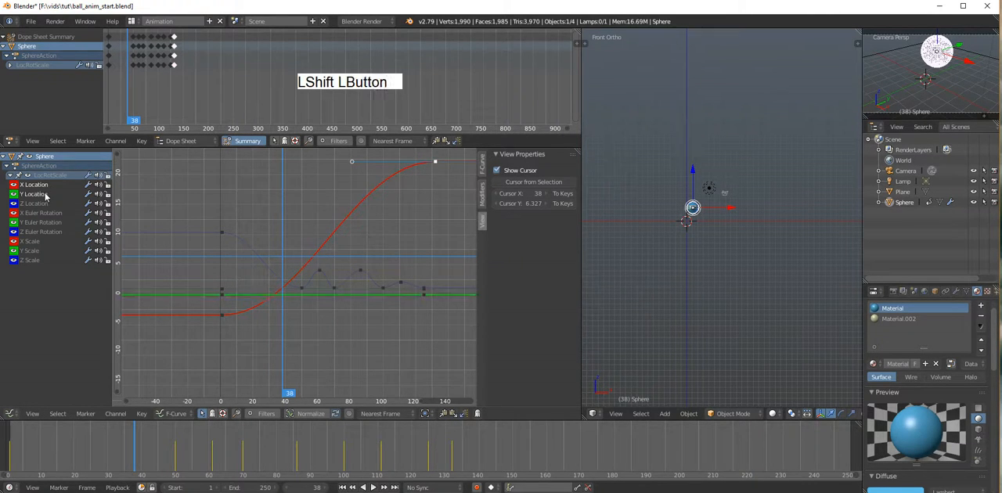
pyautogui.keyDown('shift'); pyautogui.click(45, 203); pyautogui.keyUp('shift')
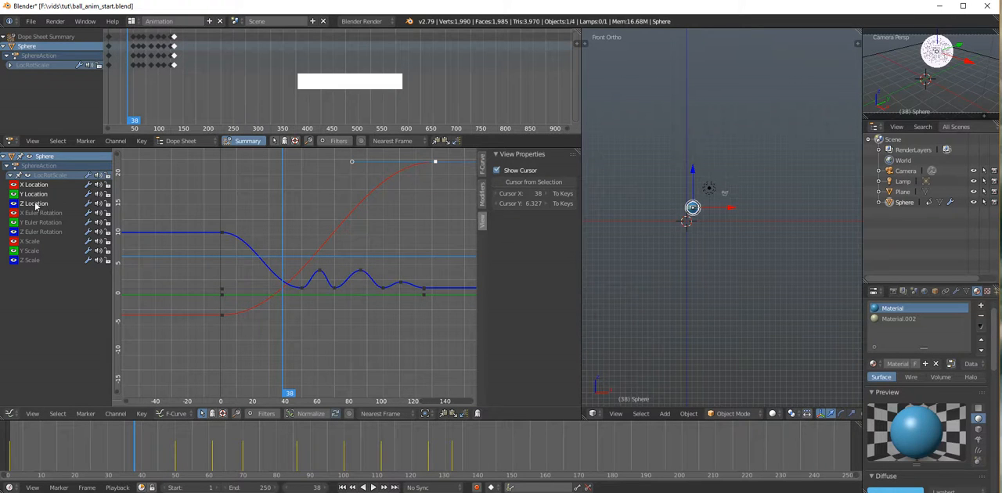
pyautogui.moveTo(288, 396); pyautogui.dragTo(349, 379)
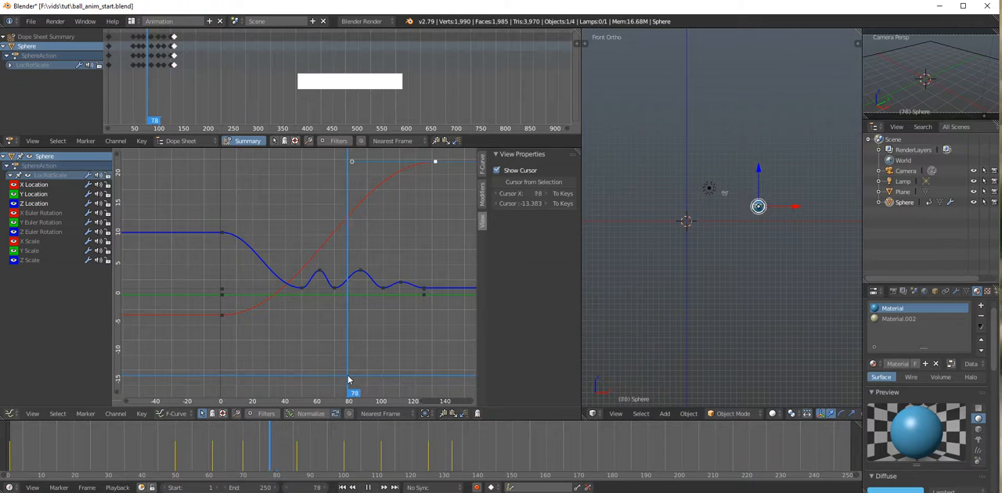
pyautogui.click(349, 286)
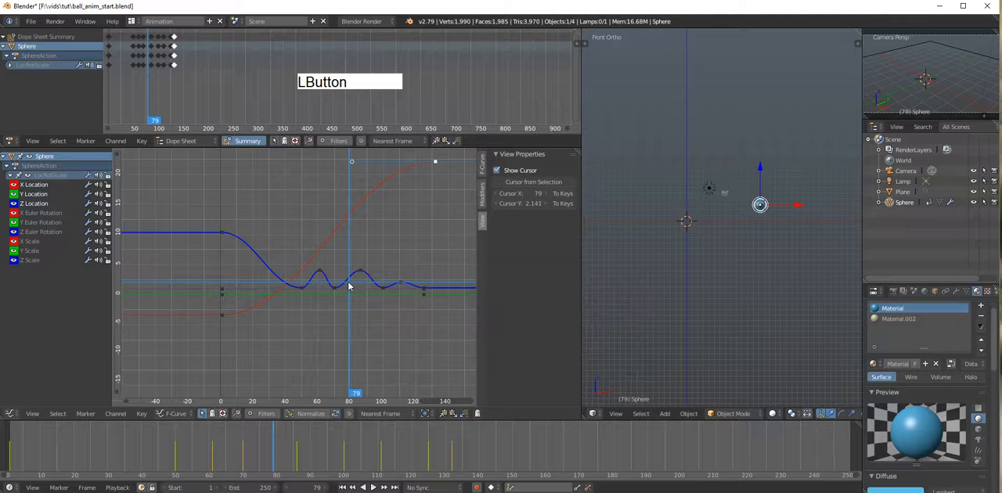
pyautogui.press('i')
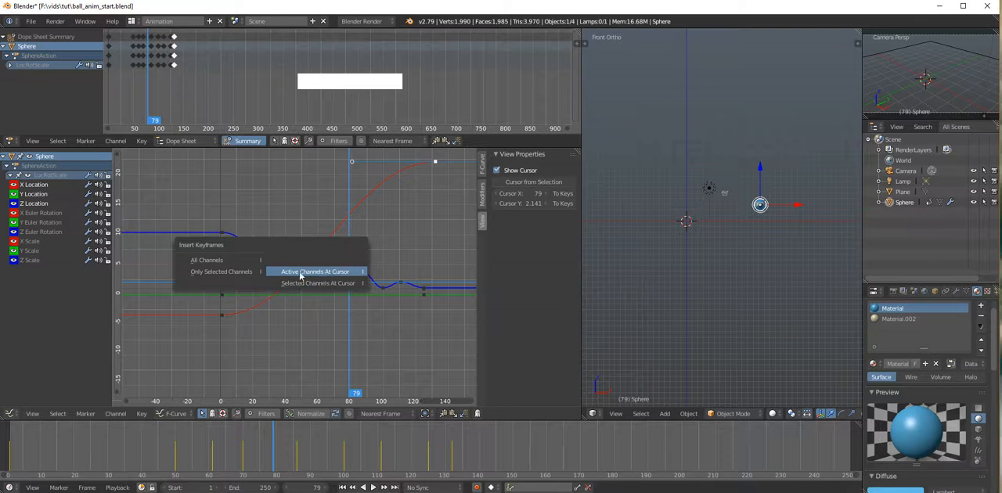
pyautogui.click(320, 272)
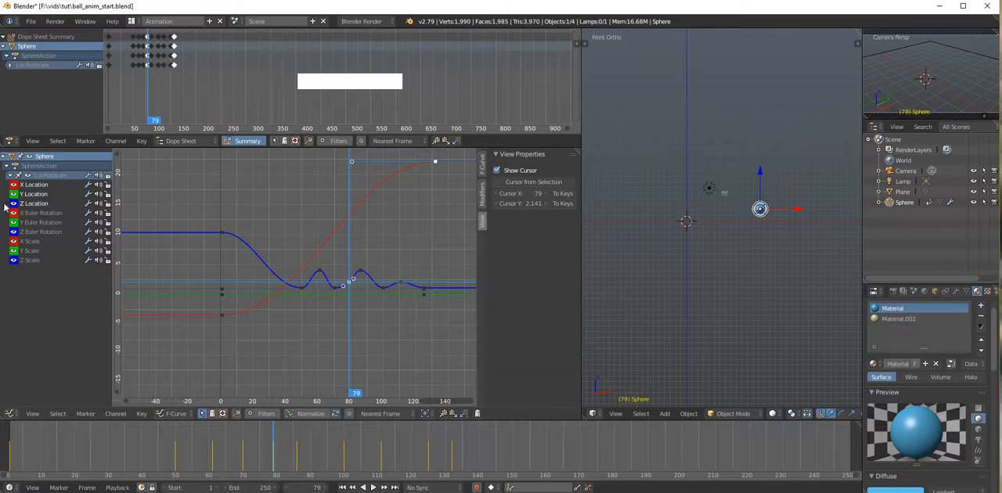
# Step: Select only the Z Location channel, and undo the channel selections and the keyframe inserted at frame 79
pyautogui.click(39, 194)
pyautogui.click(40, 187)
pyautogui.click(39, 203)
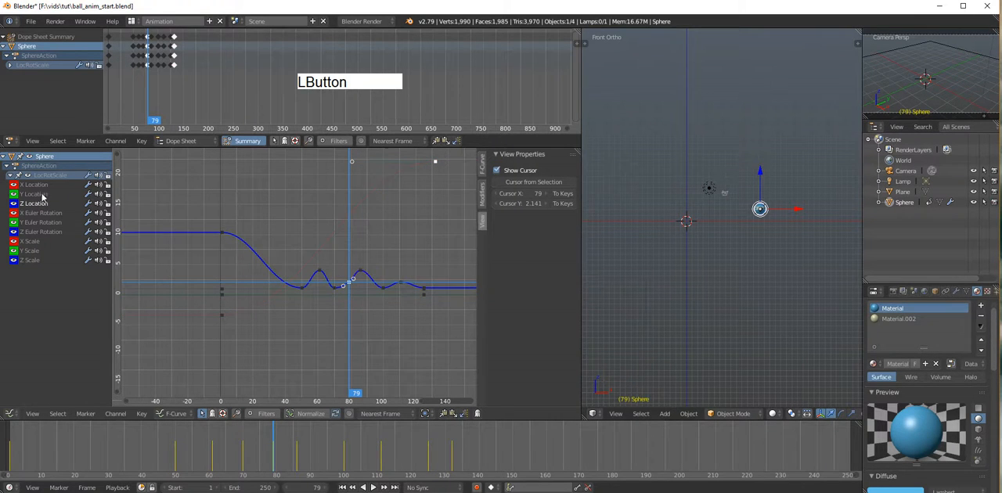
pyautogui.keyDown('ctrl'); pyautogui.click(292, 272); pyautogui.keyUp('ctrl')
pyautogui.hotkey('ctrl', 'z')
pyautogui.hotkey('ctrl', 'z')
pyautogui.hotkey('ctrl', 'z')
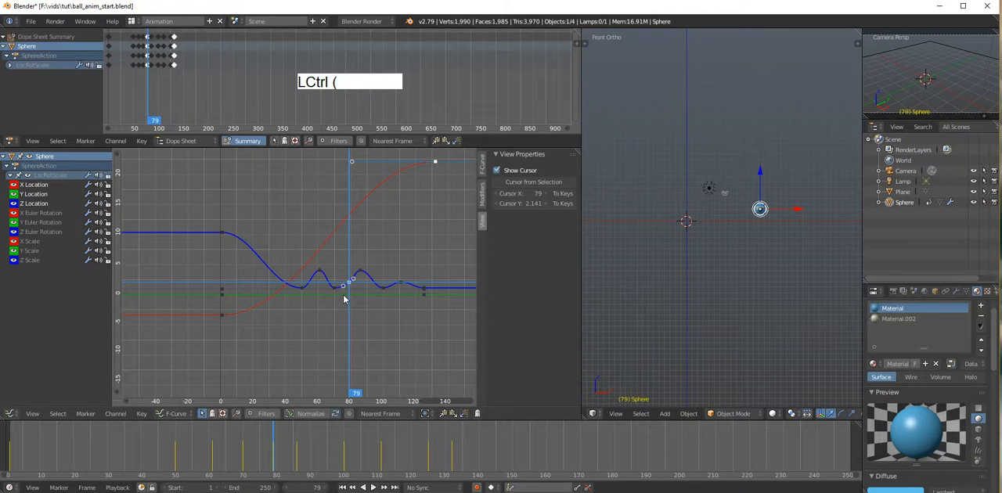
# Step: Return to frame 1 and check the sphere's scale curves, leaving only the X Scale channel selected
pyautogui.moveTo(349, 400); pyautogui.dragTo(221, 367)
pyautogui.click(34, 242)
pyautogui.click(34, 252)
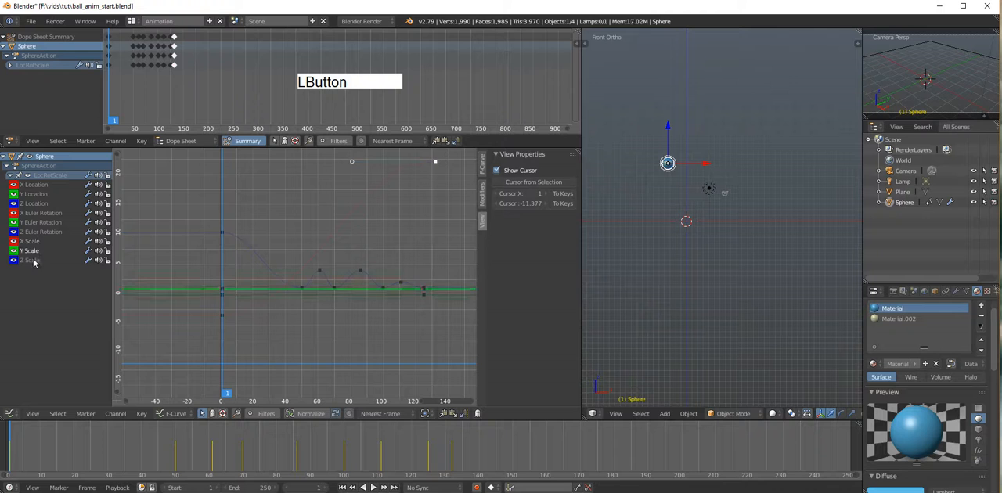
pyautogui.click(33, 260)
pyautogui.click(32, 241)
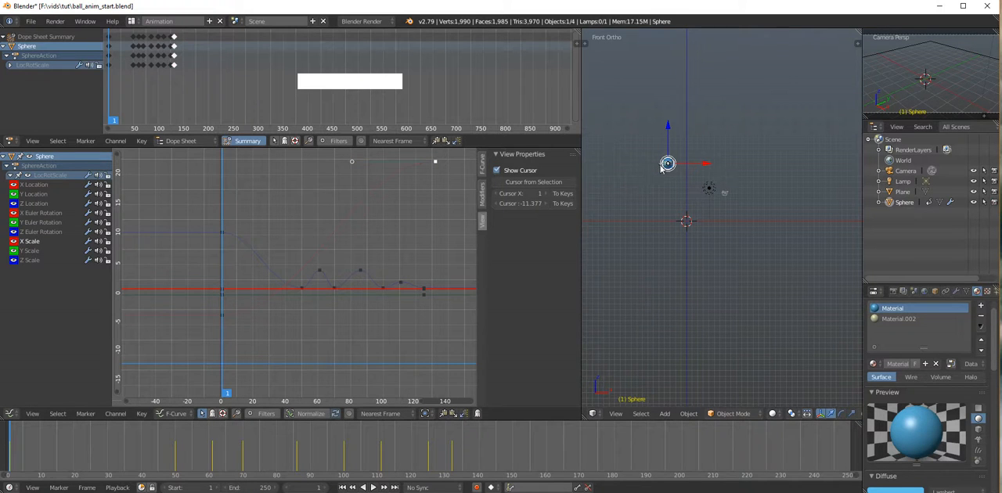
# Step: Enable the scale and rotate manipulators alongside the translate manipulator in the 3D view
pyautogui.keyDown('alt'); pyautogui.moveTo(824, 416); pyautogui.dragTo(712, 416); pyautogui.keyUp('alt')
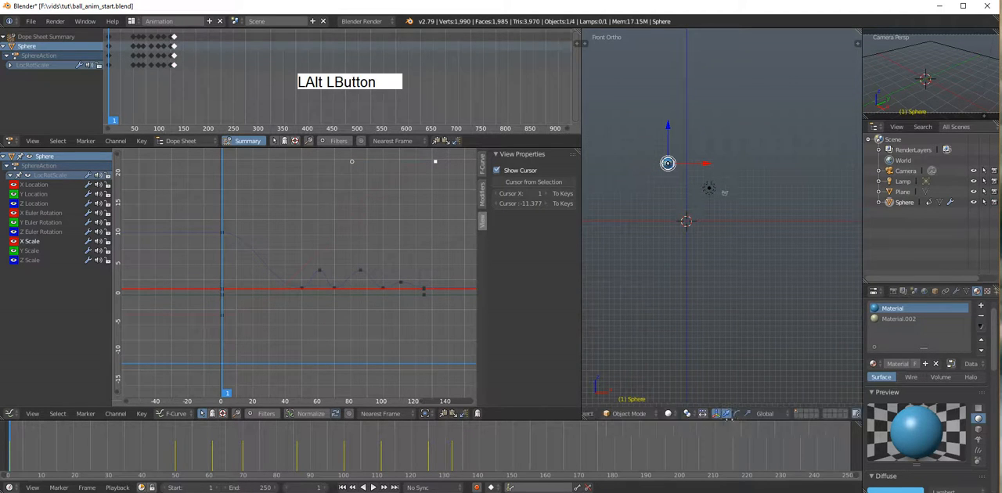
pyautogui.keyDown('shift'); pyautogui.click(738, 413); pyautogui.keyUp('shift')
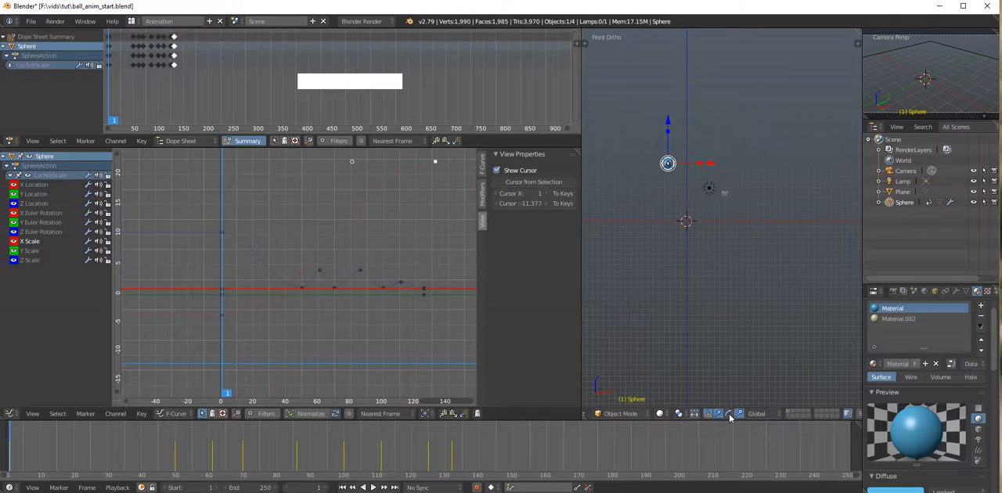
pyautogui.keyDown('shift'); pyautogui.click(728, 413); pyautogui.keyUp('shift')
pyautogui.scroll(3, 755, 378)
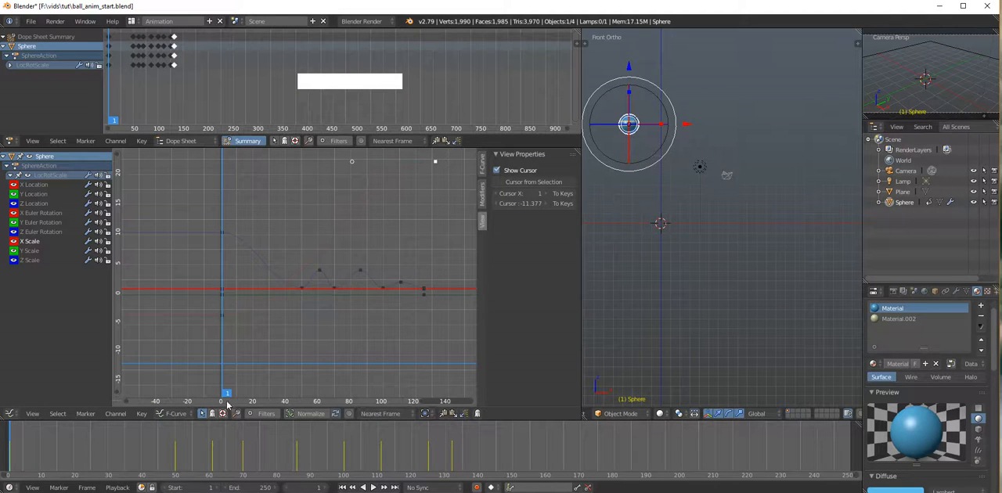
# Step: Insert a keyframe on only the sphere's Z Scale channel at frame 42, keeping its current value
pyautogui.moveTo(226, 395); pyautogui.dragTo(289, 402)
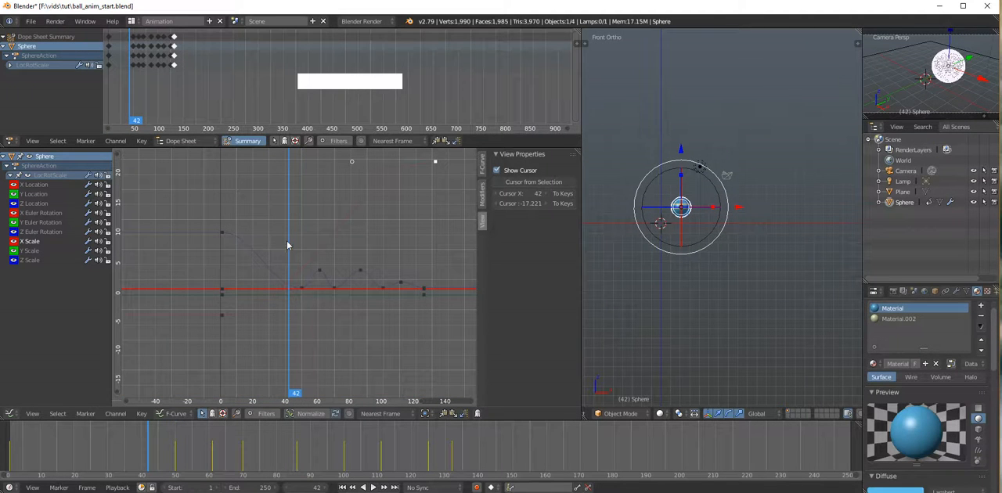
pyautogui.click(31, 261)
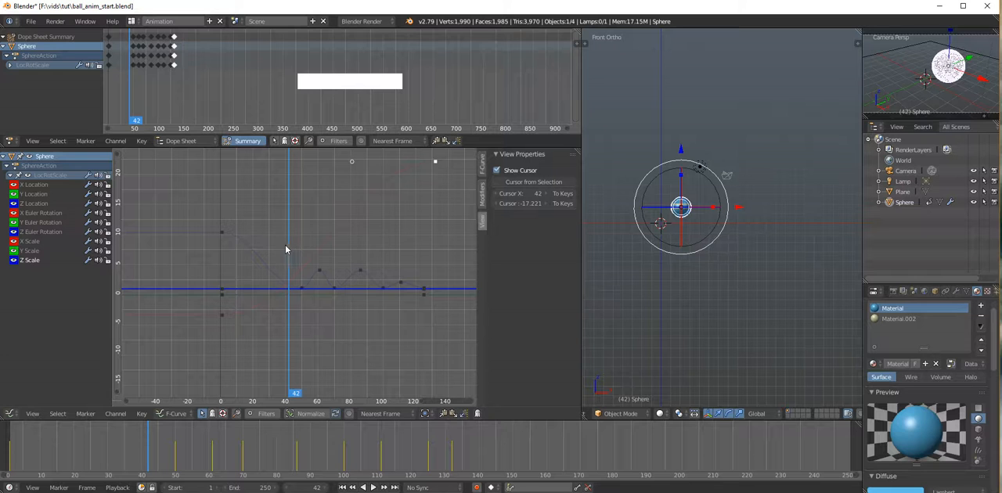
pyautogui.press('i')
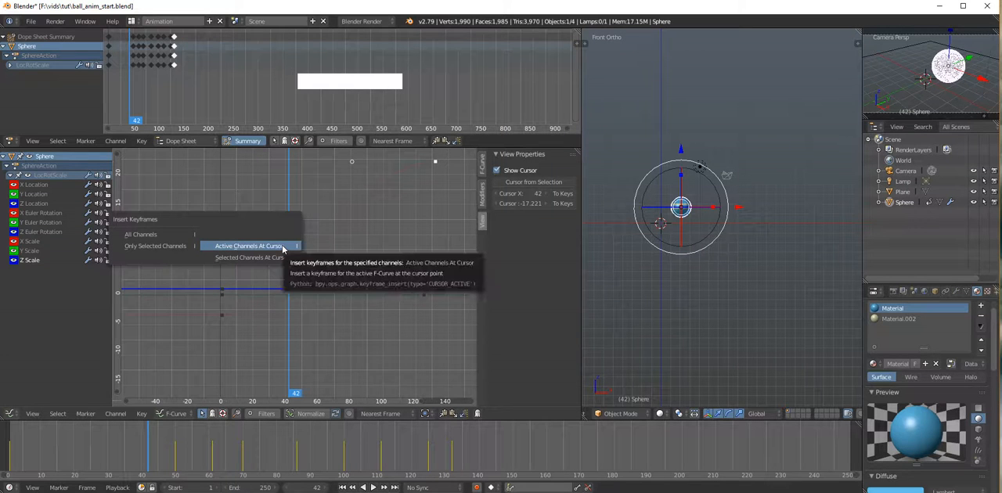
pyautogui.click(158, 247)
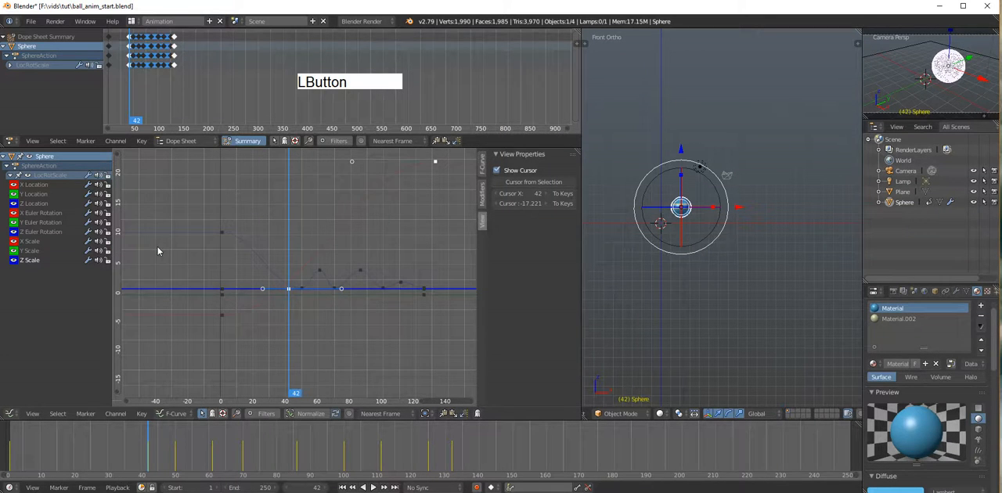
# Step: Squash the sphere along Z at frame 53 and keyframe the scale on only the selected Z Scale channel
pyautogui.moveTo(296, 400); pyautogui.dragTo(298, 399)
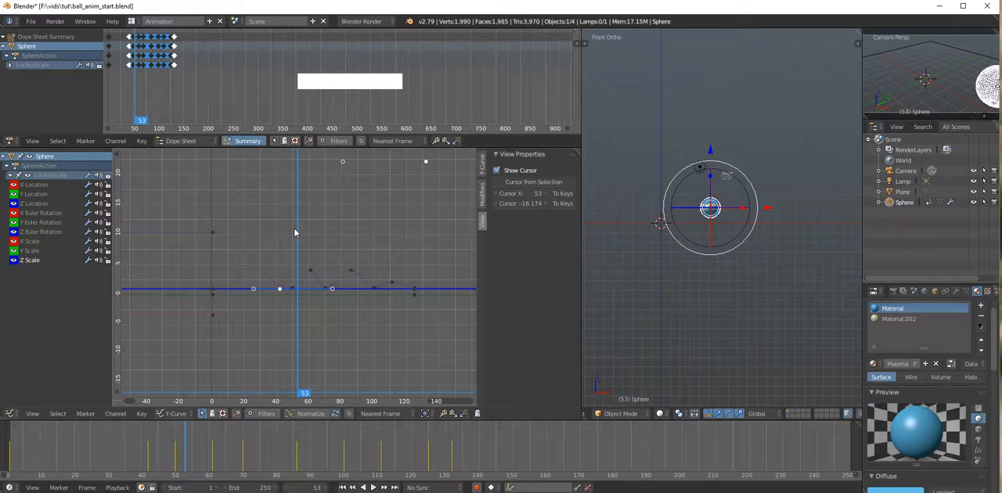
pyautogui.moveTo(709, 177); pyautogui.dragTo(712, 191)
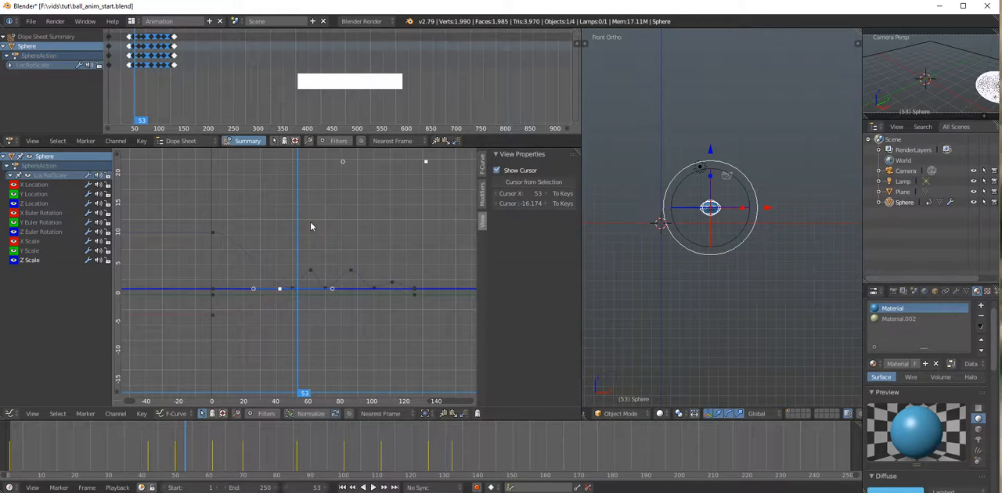
pyautogui.press('i')
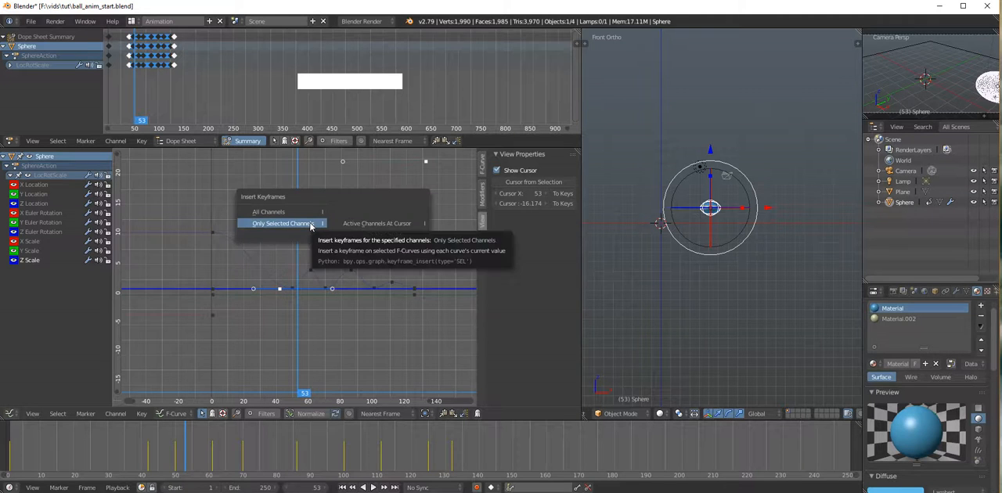
pyautogui.click(310, 223)
# Step: Place the graph cursor at frame 60 with a value of about 1.07, just above the Z Scale curve
pyautogui.scroll(8, 296, 309)
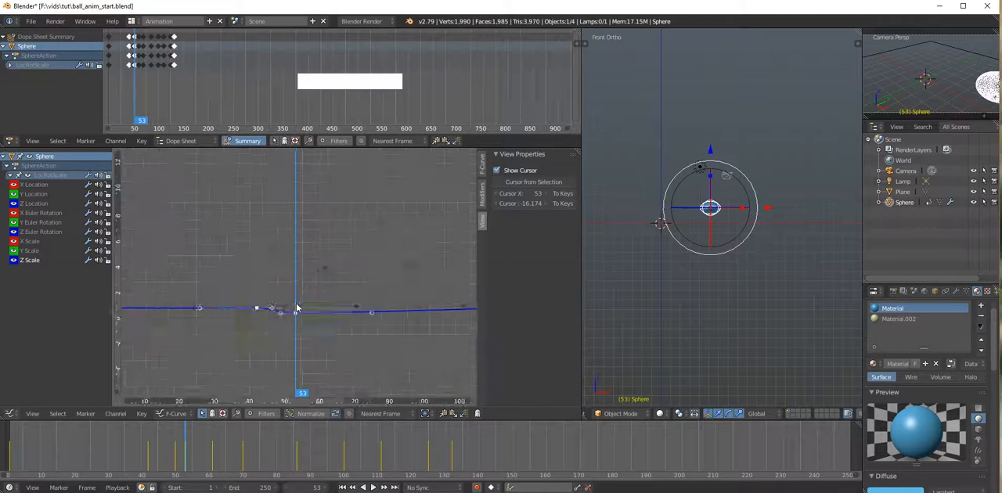
pyautogui.keyDown('alt'); pyautogui.keyDown('shift'); pyautogui.moveTo(270, 319); pyautogui.dragTo(309, 314); pyautogui.keyUp('shift'); pyautogui.keyUp('alt')
pyautogui.keyDown('shift'); pyautogui.moveTo(309, 314); pyautogui.dragTo(300, 331, button='middle'); pyautogui.keyUp('shift')
pyautogui.click(307, 279)
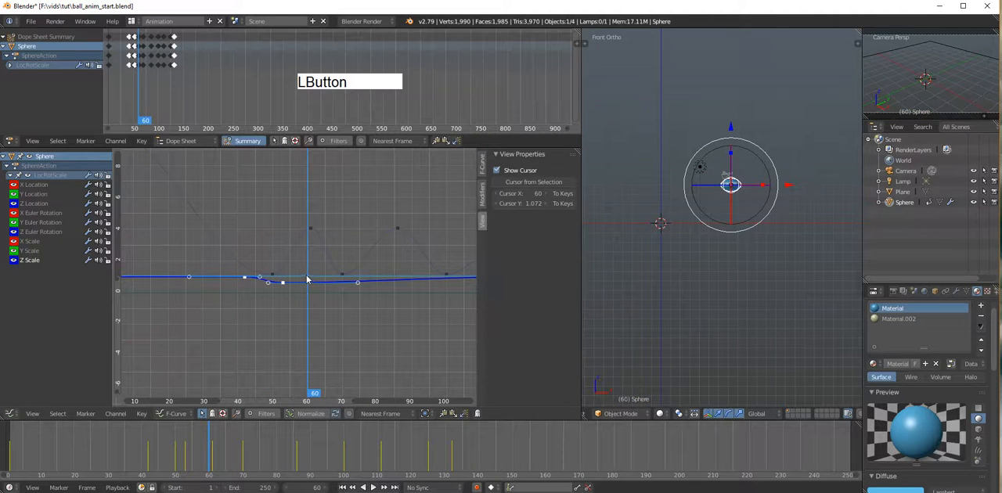
pyautogui.moveTo(307, 278); pyautogui.dragTo(309, 273)
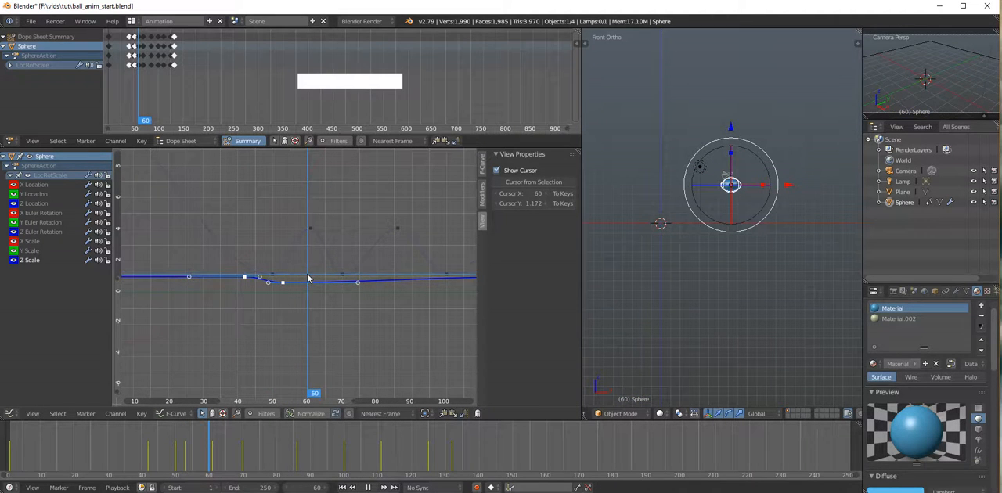
pyautogui.hotkey('alt', 'a')
pyautogui.click(306, 280)
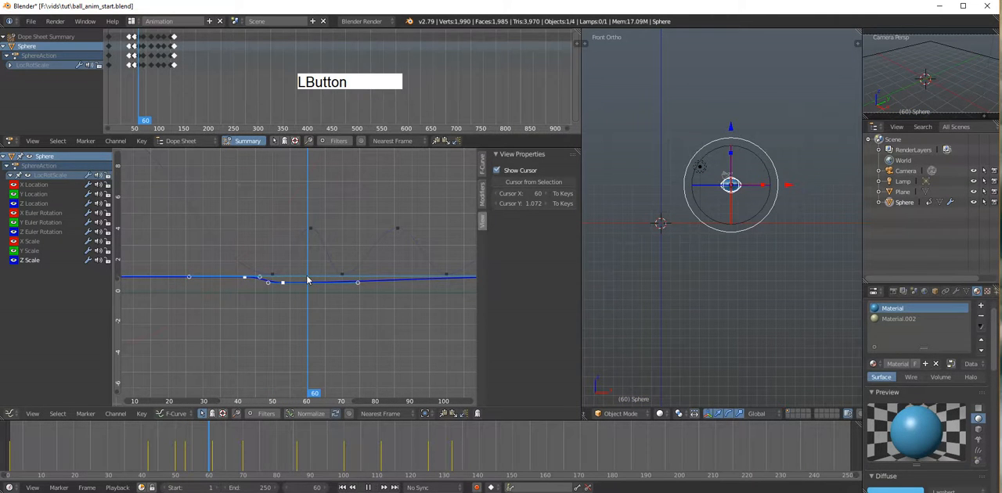
# Step: Set the graph cursor's Y value to 0
pyautogui.click(520, 203)
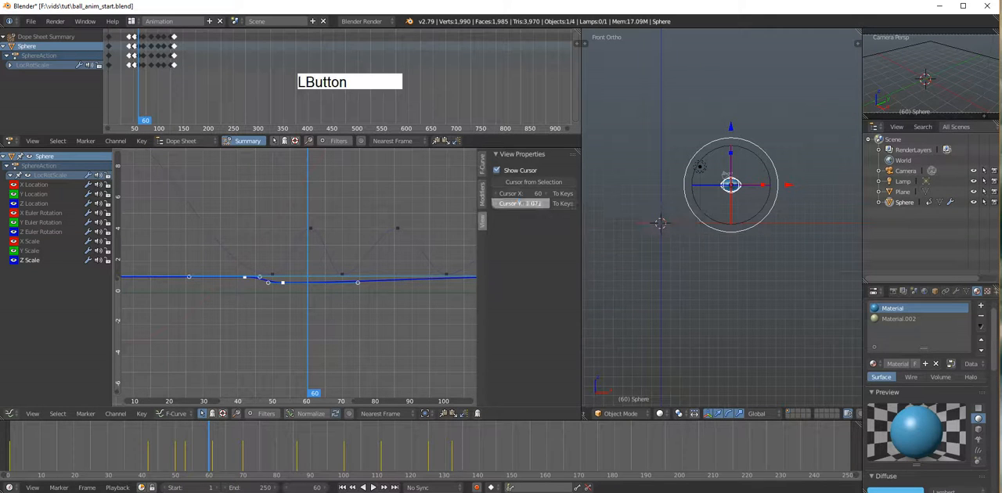
pyautogui.write('0')
pyautogui.press('KP_Enter')
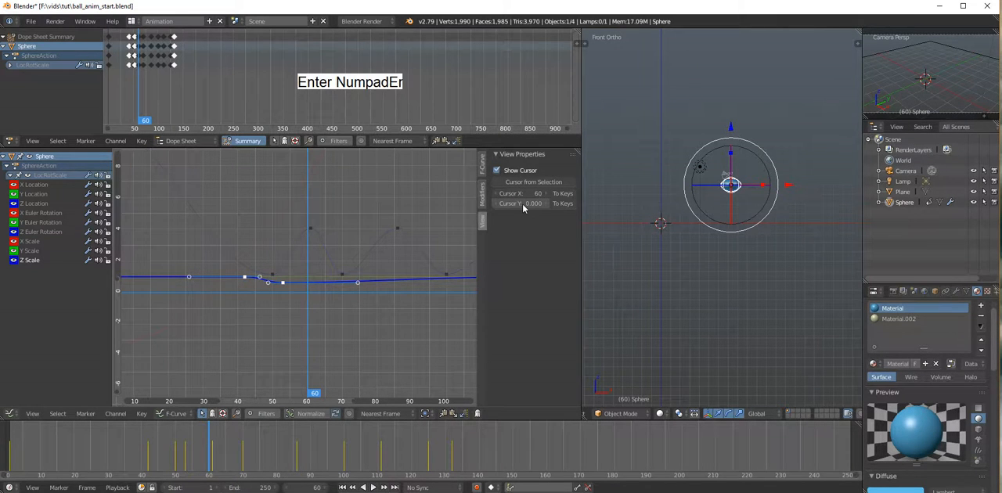
# Step: Insert a Z Scale keyframe on the active channel at frame 60, with the cursor value at about 1.17
pyautogui.click(307, 273)
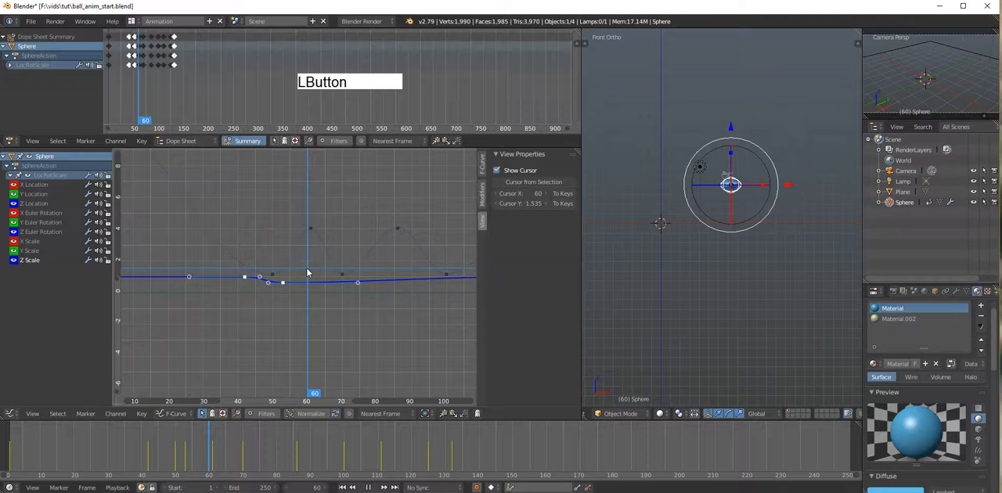
pyautogui.moveTo(307, 274); pyautogui.dragTo(308, 278)
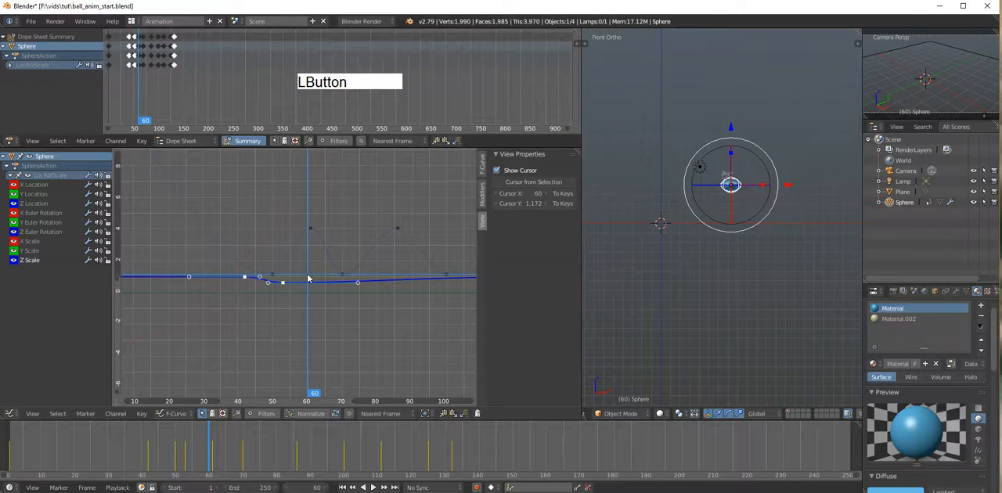
pyautogui.press('i')
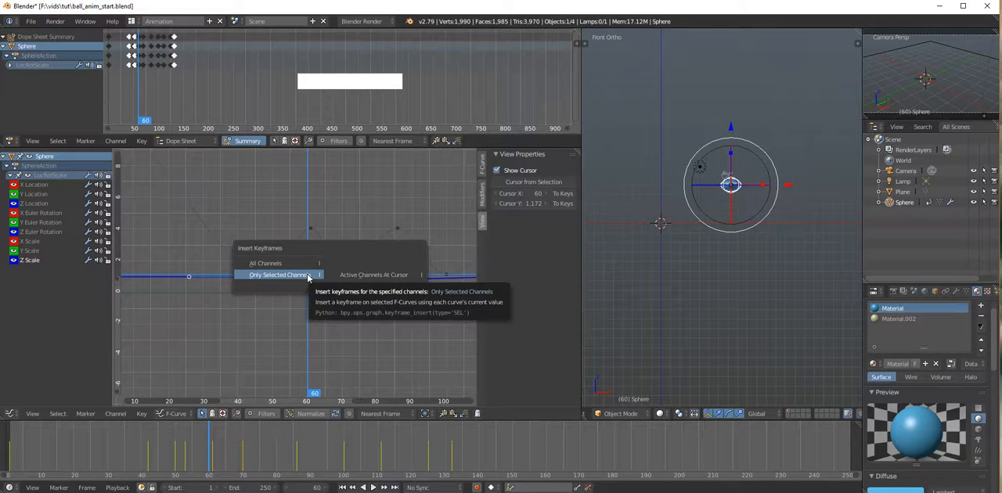
pyautogui.click(361, 277)
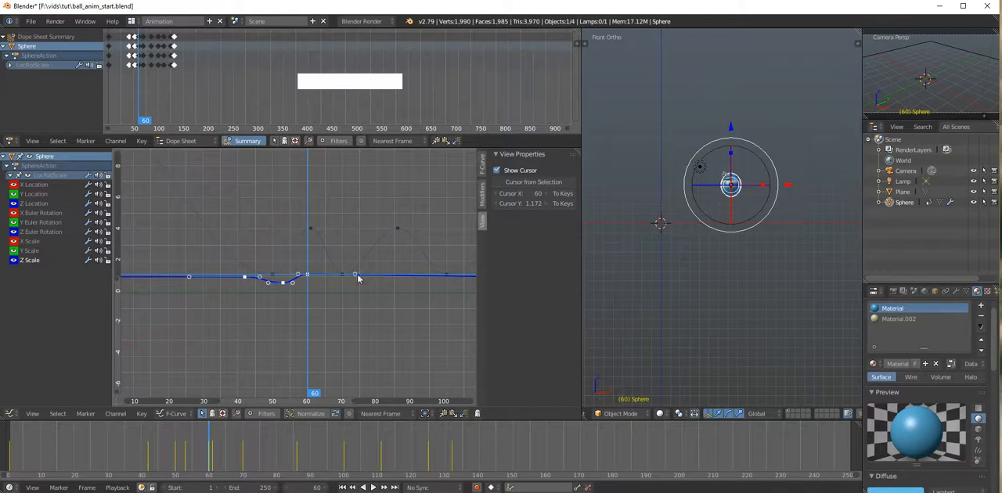
# Step: Insert a keyframe on only the selected Z Scale channel at frame 67, holding the curve's current value
pyautogui.click(344, 285)
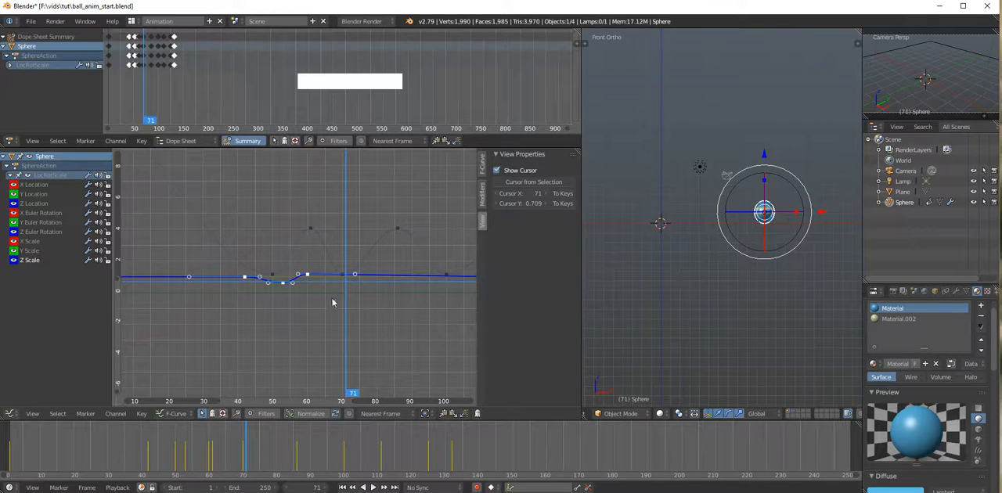
pyautogui.moveTo(367, 394); pyautogui.dragTo(330, 389)
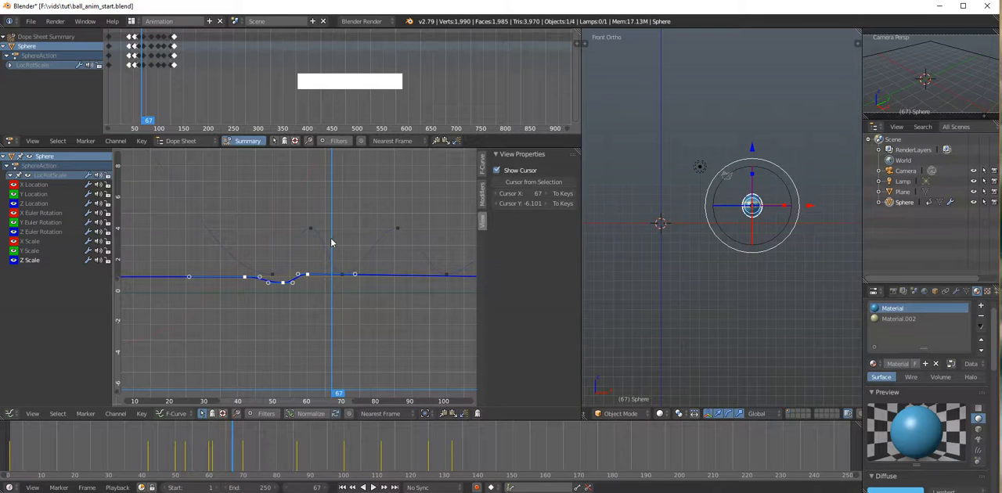
pyautogui.press('i')
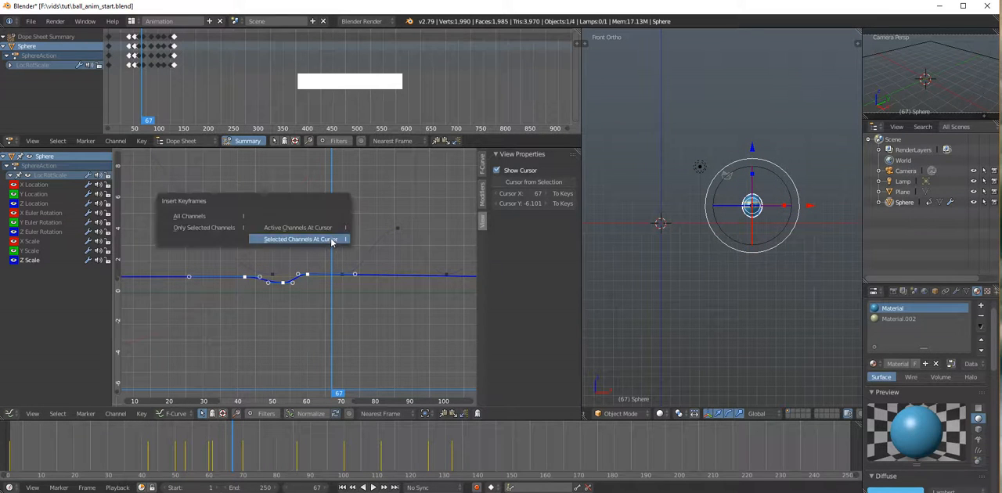
pyautogui.click(203, 228)
# Step: Insert a squash keyframe on the selected Z Scale channel at frame 73, with the cursor value at about 0.74
pyautogui.moveTo(331, 394); pyautogui.dragTo(350, 398)
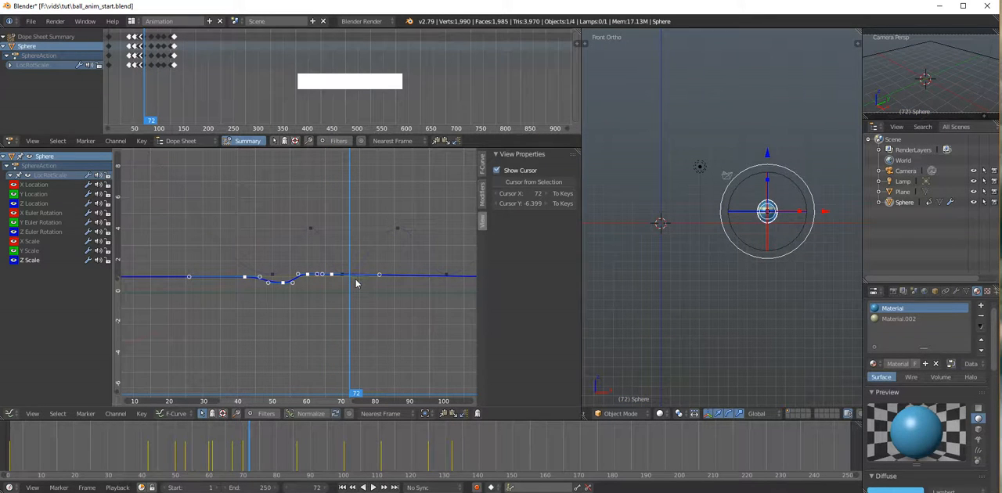
pyautogui.click(354, 285)
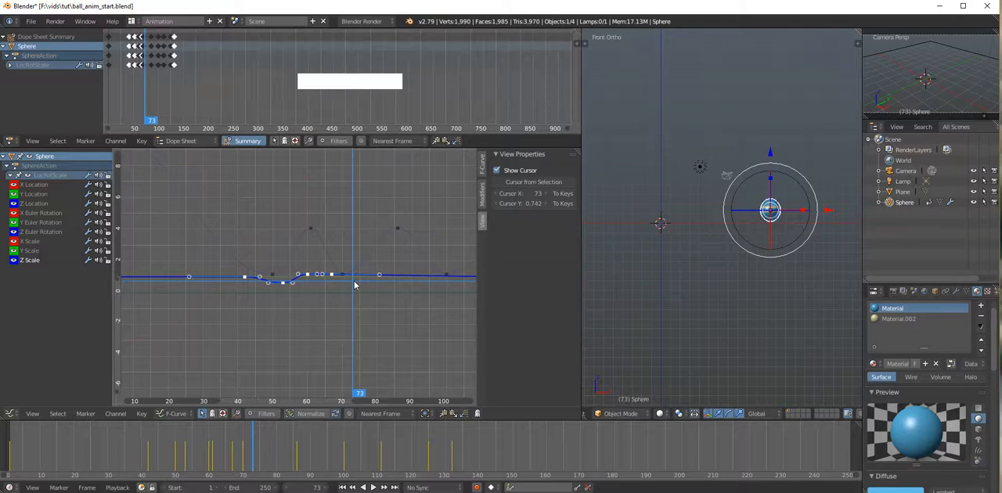
pyautogui.press('i')
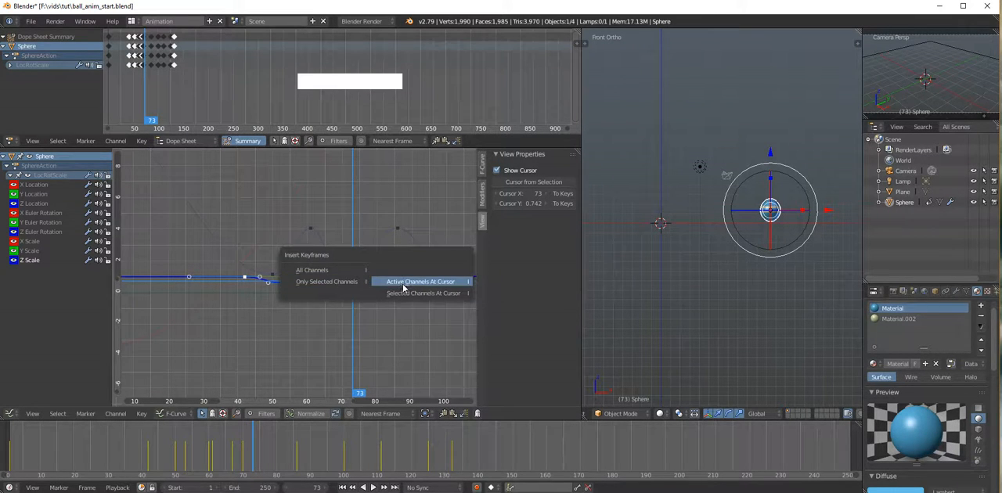
pyautogui.click(420, 295)
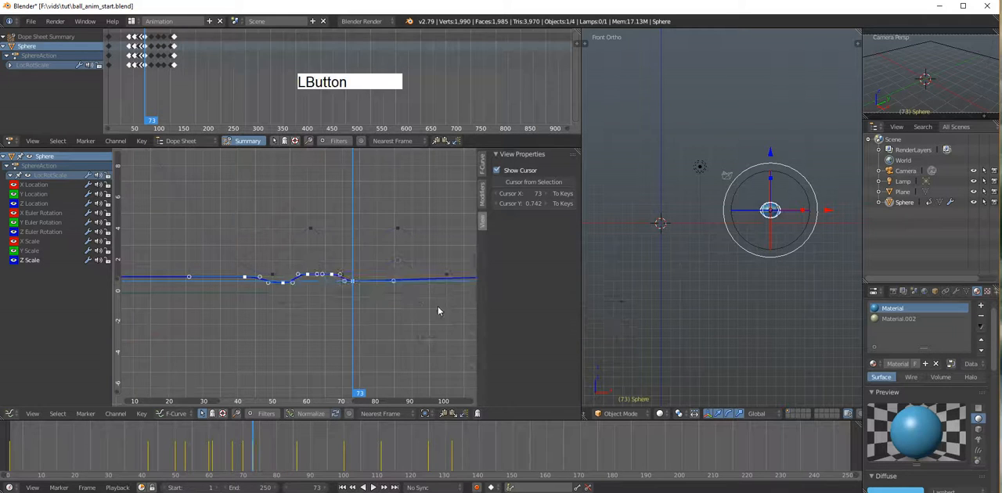
# Step: Insert a stretch keyframe on the selected Z Scale channel at frame 85, with the cursor value at about 1.7
pyautogui.moveTo(358, 395); pyautogui.dragTo(250, 403)
pyautogui.hotkey('alt', 'a')
pyautogui.moveTo(310, 391); pyautogui.dragTo(393, 373)
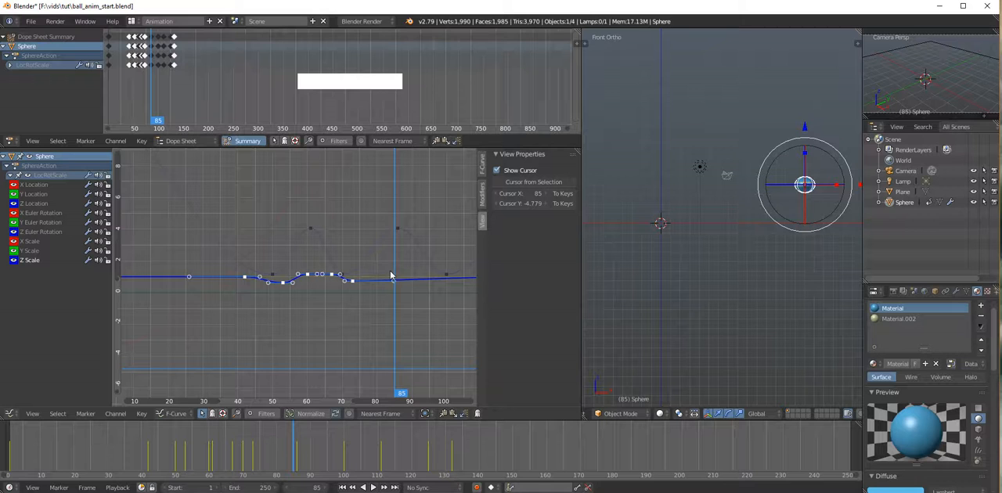
pyautogui.click(395, 269)
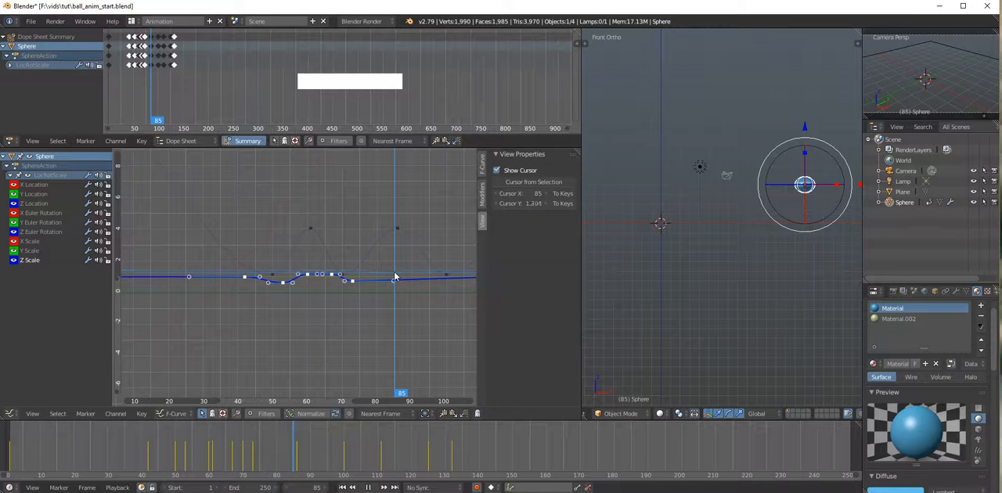
pyautogui.click(395, 267)
pyautogui.press('i')
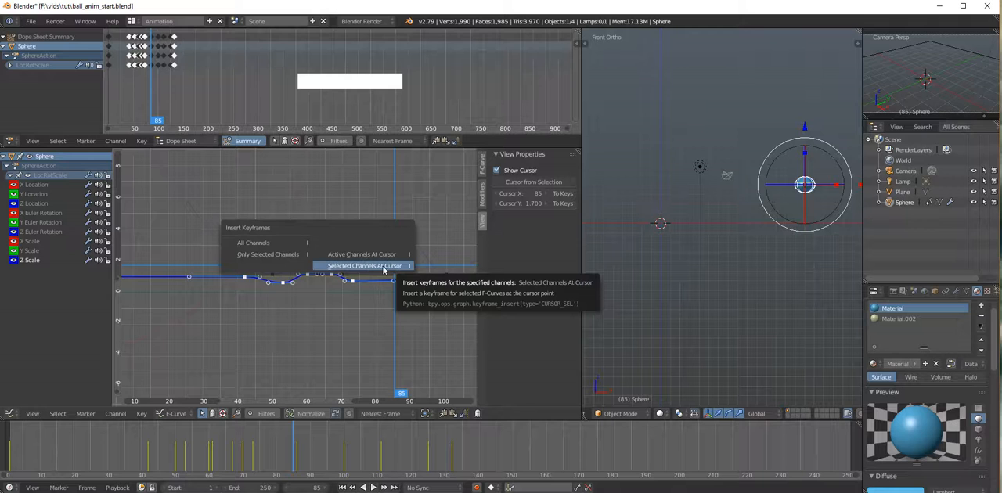
pyautogui.click(384, 269)
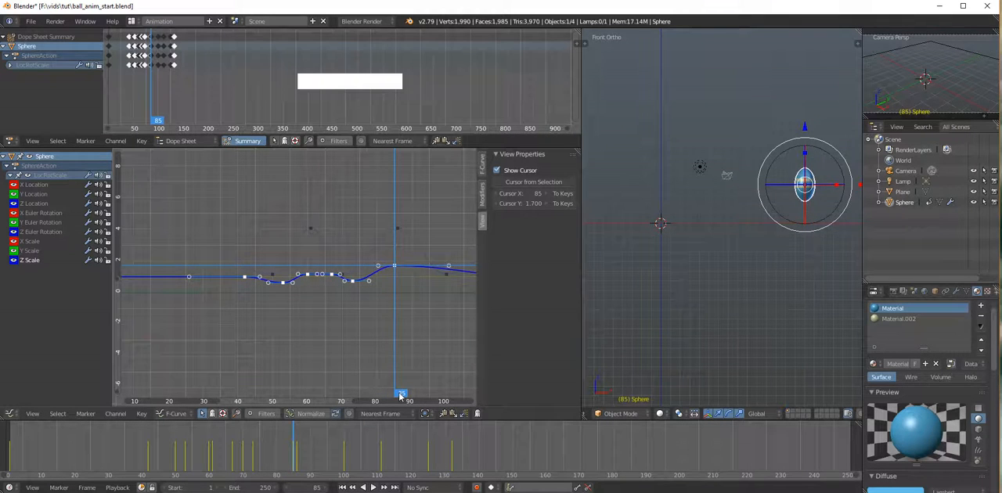
# Step: Insert a Z Scale keyframe at frame 101, with the cursor value at about 0.99
pyautogui.moveTo(400, 395); pyautogui.dragTo(453, 395)
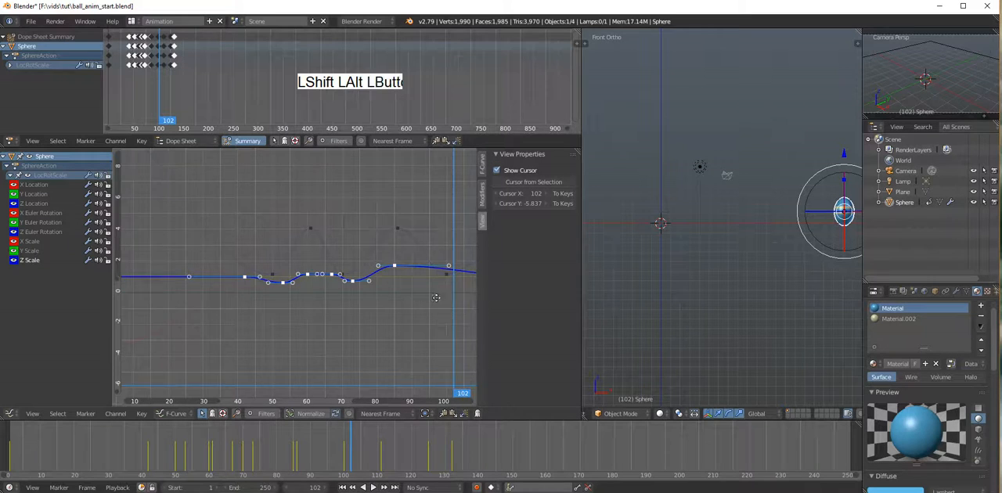
pyautogui.keyDown('alt'); pyautogui.keyDown('shift'); pyautogui.moveTo(436, 297); pyautogui.dragTo(358, 309); pyautogui.keyUp('shift'); pyautogui.keyUp('alt')
pyautogui.moveTo(375, 398)
pyautogui.mouseDown()
pyautogui.moveTo(412, 400)
pyautogui.moveTo(365, 390)
pyautogui.mouseUp()
pyautogui.moveTo(368, 292); pyautogui.dragTo(369, 289)
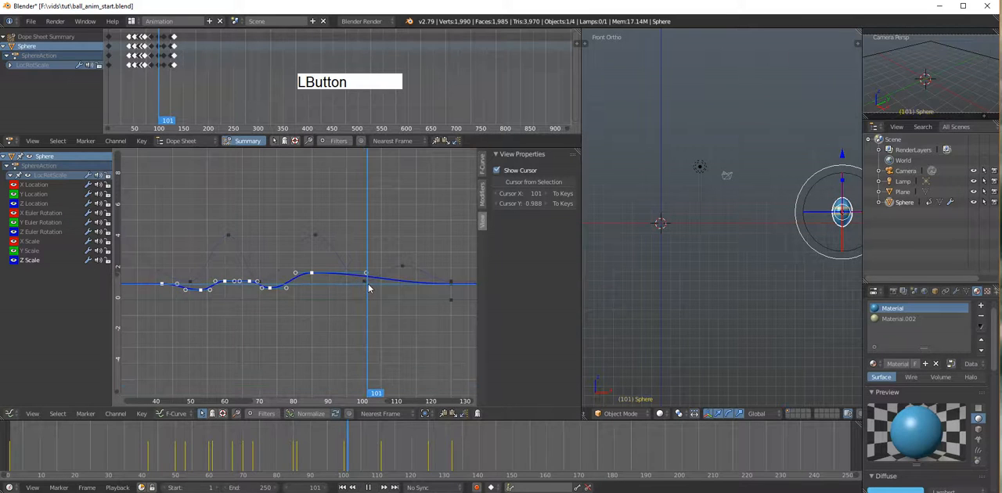
pyautogui.press('i')
pyautogui.click(368, 286)
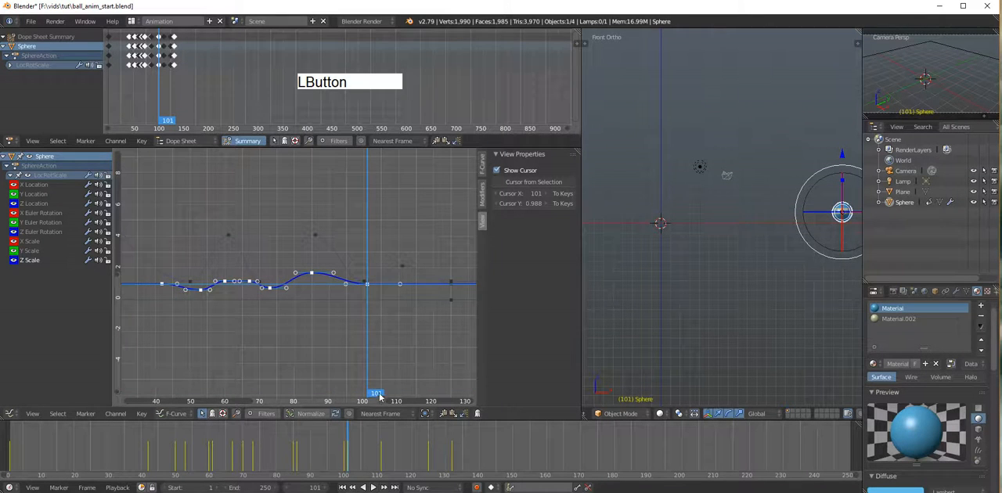
# Step: Scrub back and forth through the animation to check the sphere's squash and stretch, stopping at frame 106
pyautogui.moveTo(380, 396); pyautogui.dragTo(242, 382)
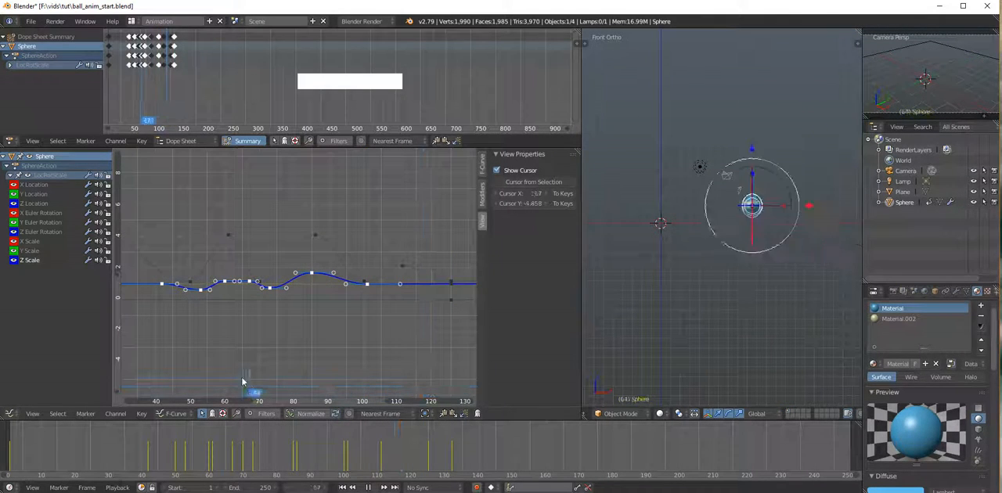
pyautogui.scroll(-6, 319, 322)
pyautogui.keyDown('alt'); pyautogui.keyDown('shift'); pyautogui.moveTo(245, 327); pyautogui.dragTo(364, 322); pyautogui.keyUp('shift'); pyautogui.keyUp('alt')
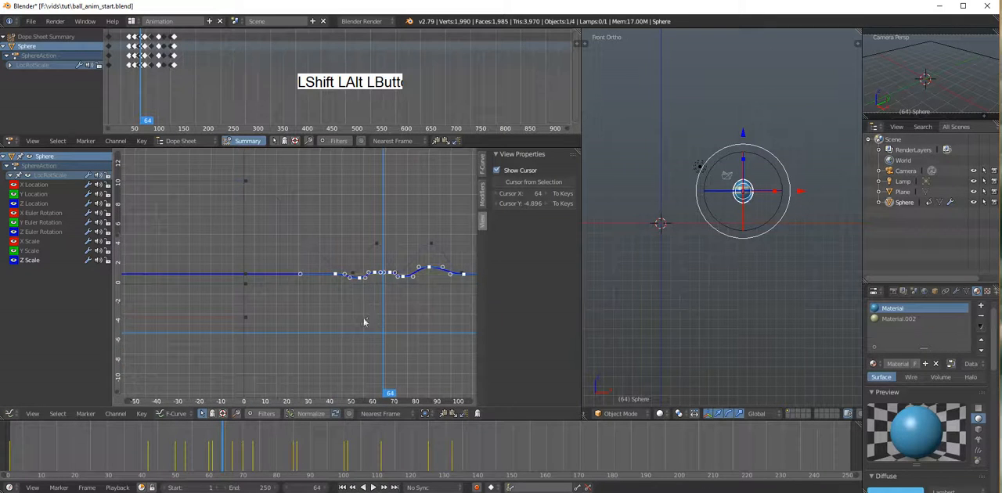
pyautogui.moveTo(384, 391); pyautogui.dragTo(474, 372)
pyautogui.keyDown('alt'); pyautogui.keyDown('shift'); pyautogui.moveTo(423, 287); pyautogui.dragTo(319, 287); pyautogui.keyUp('shift'); pyautogui.keyUp('alt')
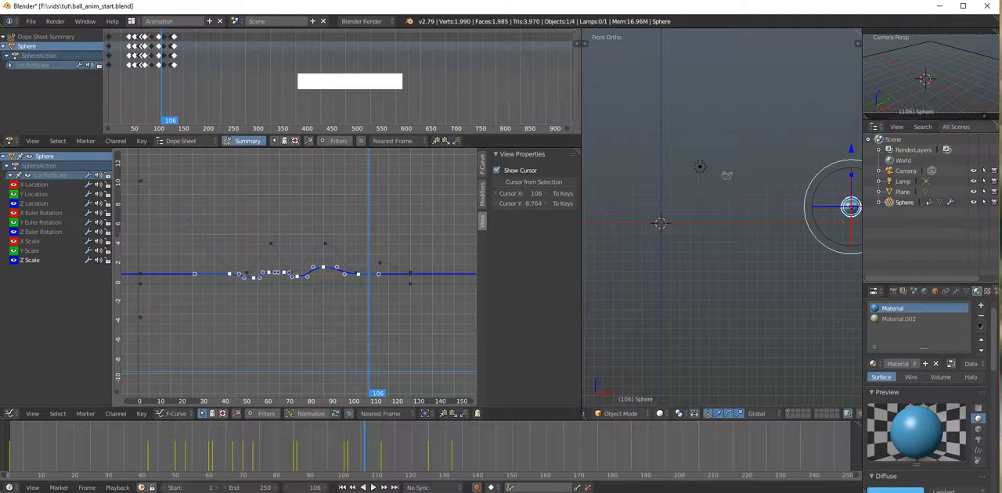